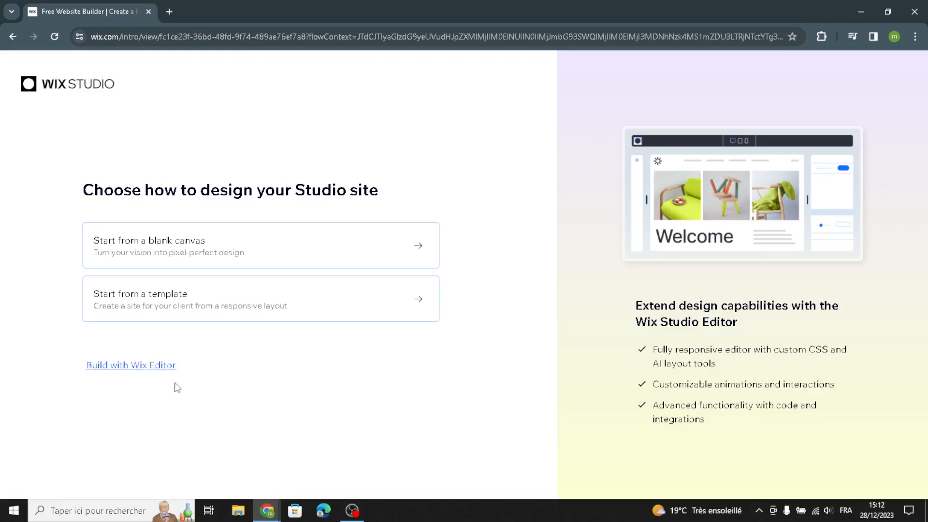
# Set up a Wix Editor site without AI, searching for "science and educational toys" and choosing Educational Supply Store as the website type
pyautogui.click(160, 368)
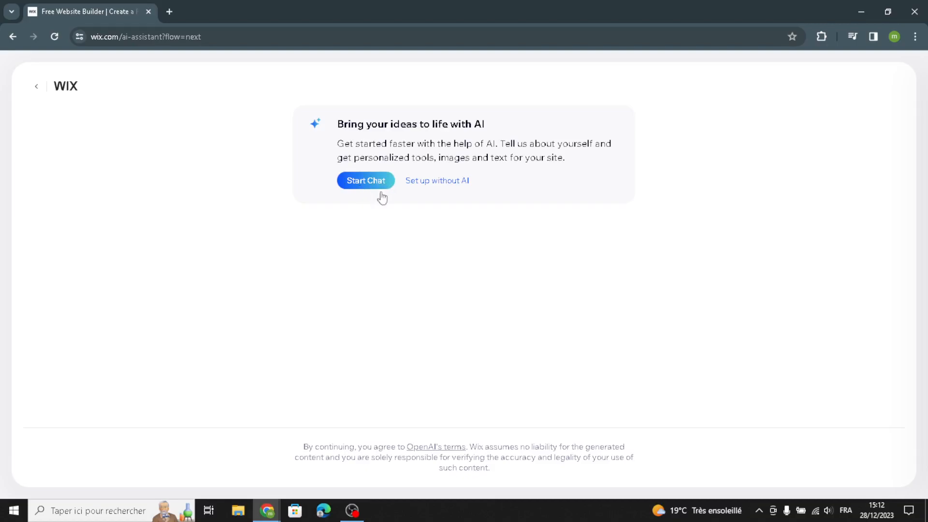
pyautogui.click(431, 182)
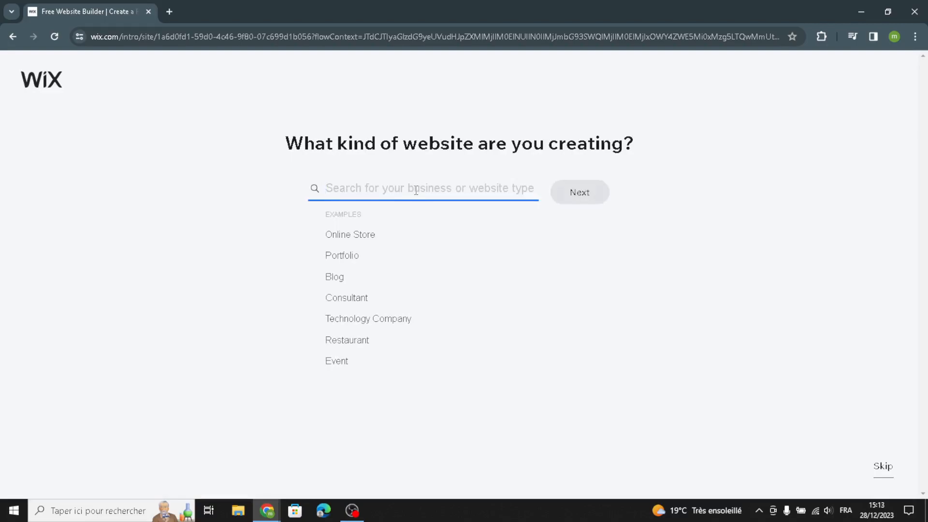
pyautogui.write('sci')
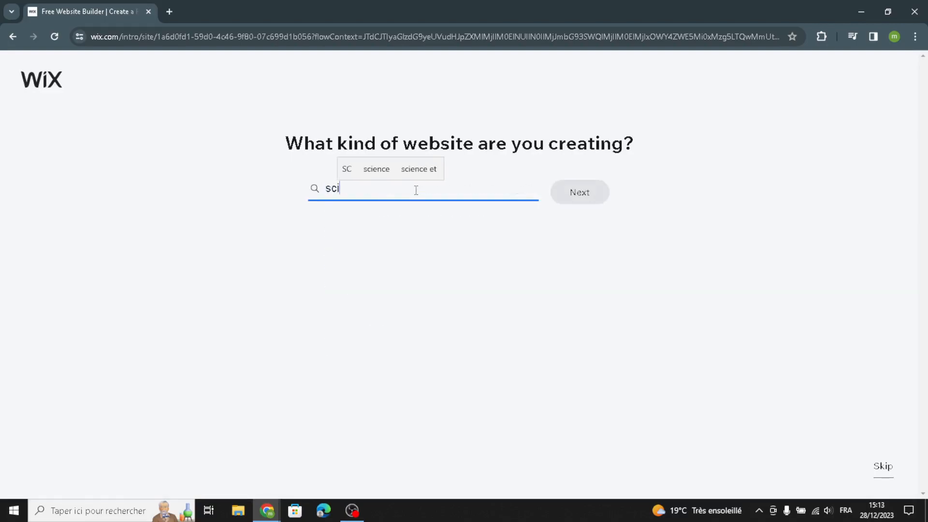
pyautogui.write('ence ')
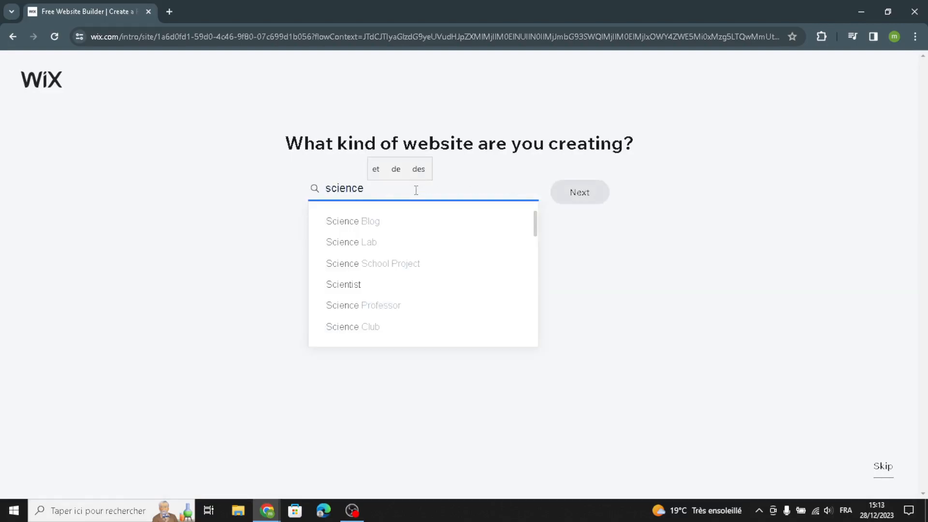
pyautogui.write('and edu')
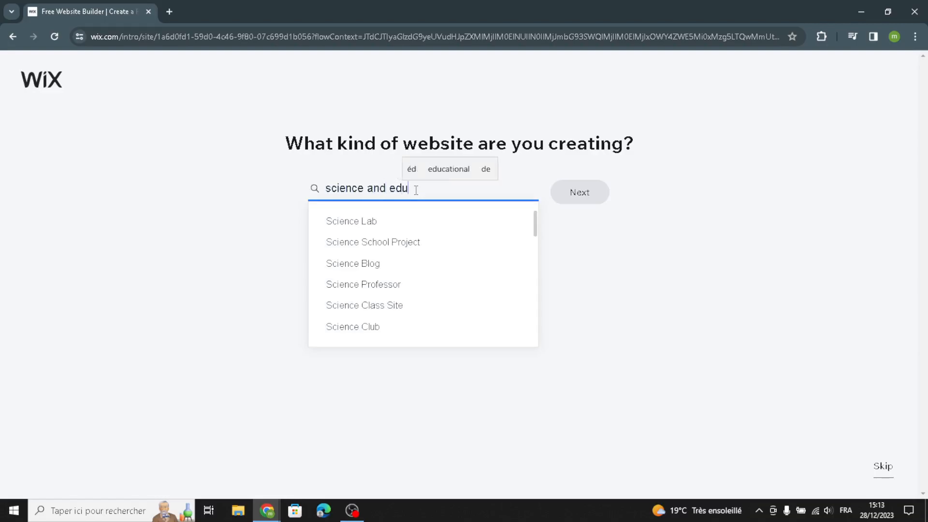
pyautogui.write('cational ')
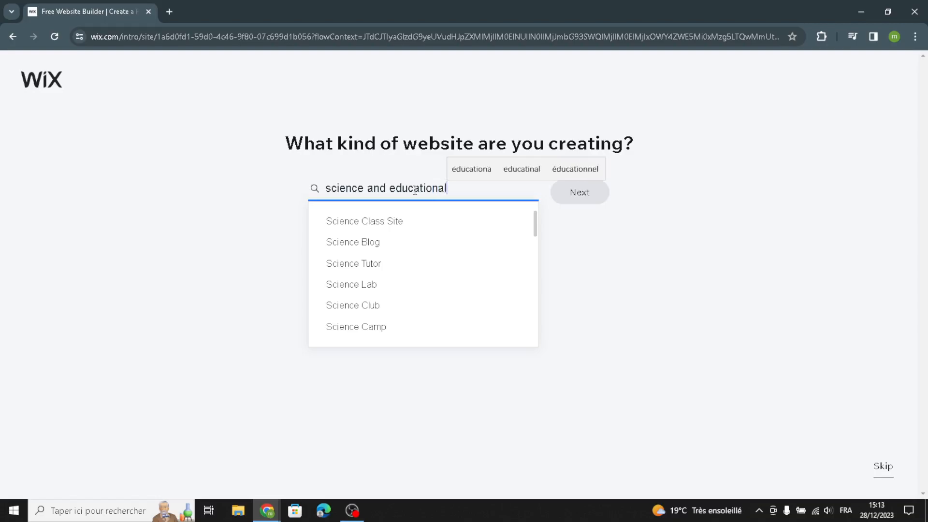
pyautogui.write('toys')
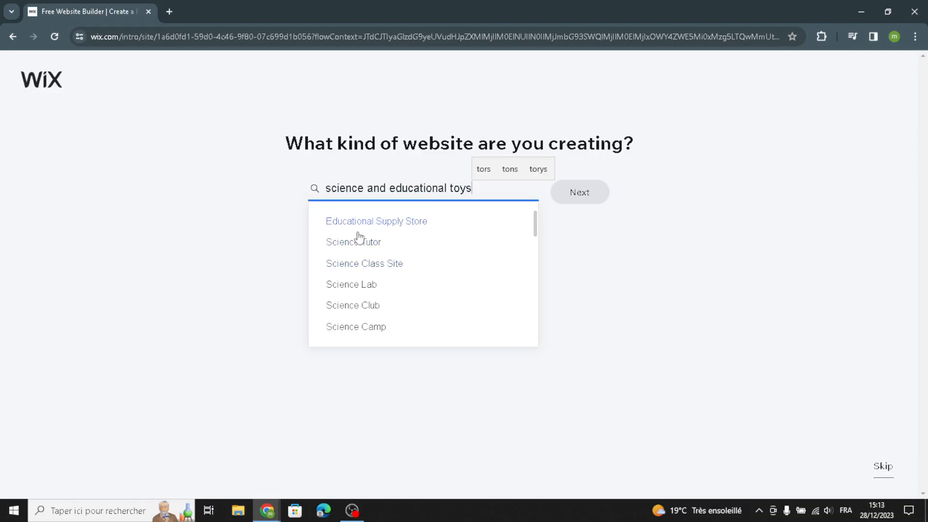
pyautogui.click(377, 223)
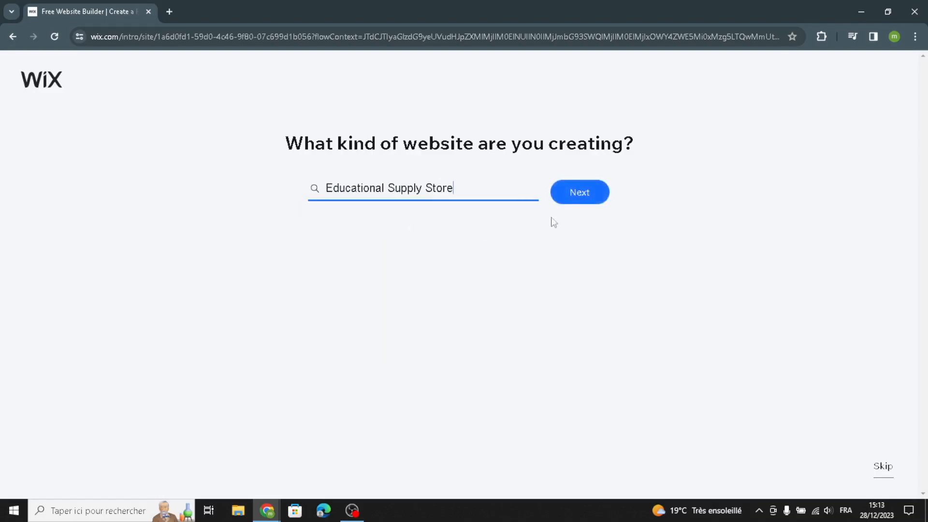
pyautogui.click(585, 204)
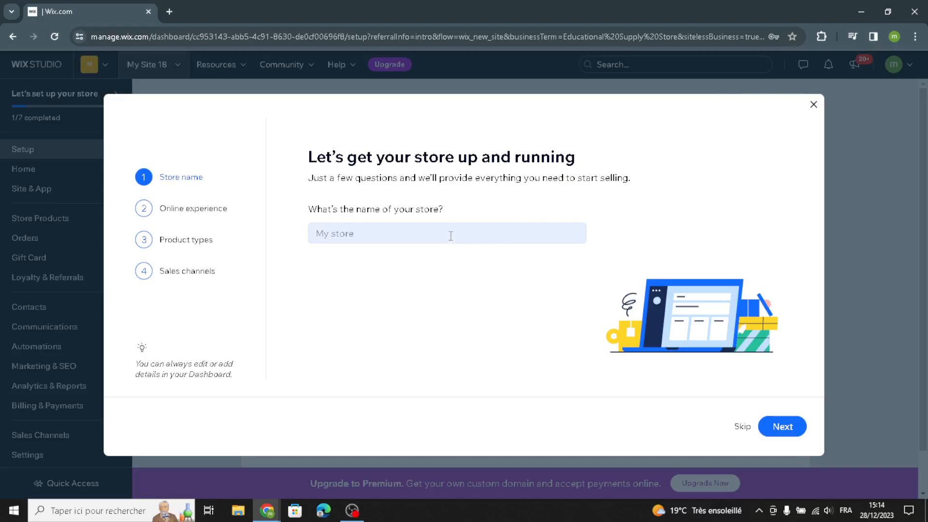
# Name the store "SciPlay Toys" and continue past the question about already having an online store
pyautogui.click(447, 235)
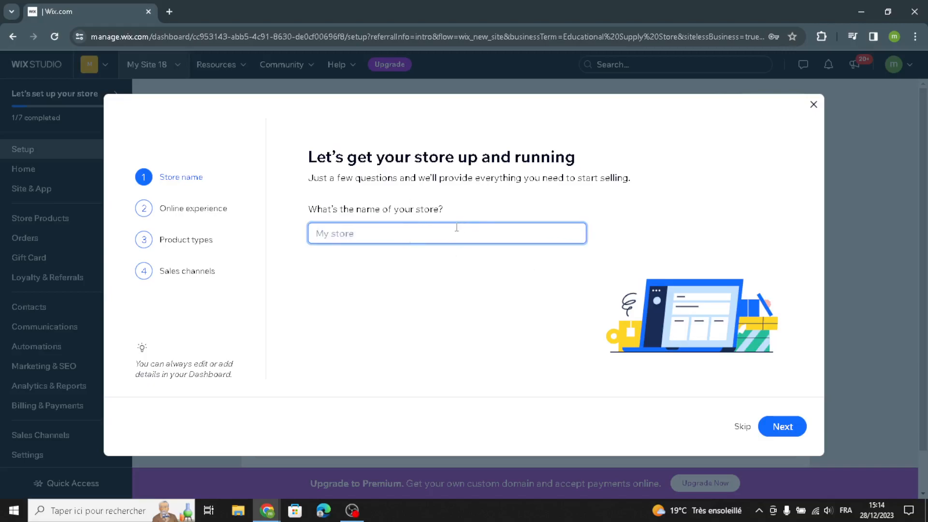
pyautogui.write('SciPlay Toys')
pyautogui.click(779, 425)
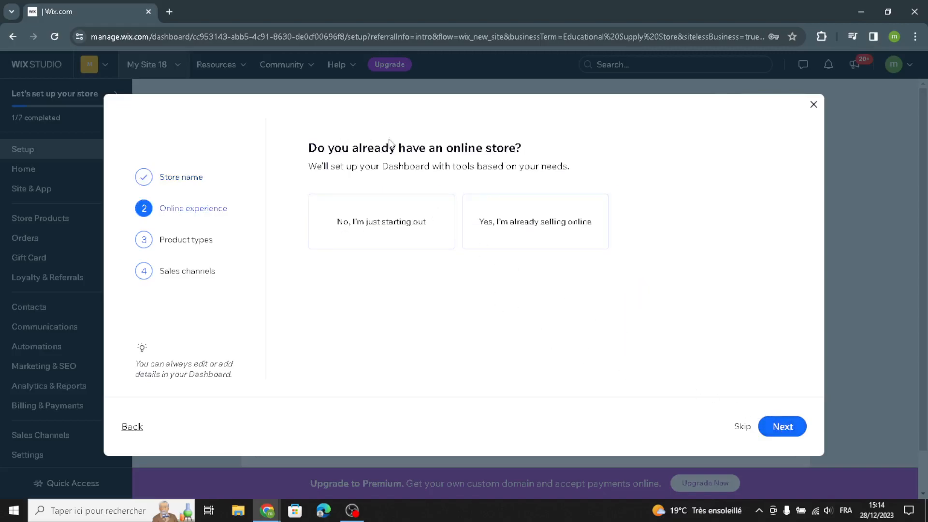
pyautogui.click(780, 434)
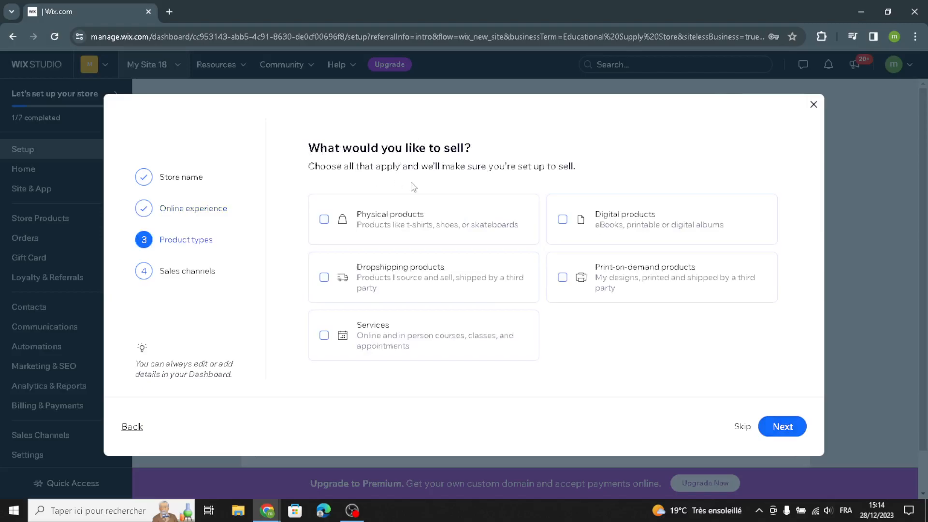
# Set the store to sell physical products through the online store, mobile app, and marketplaces and social media, and continue to the dashboard
pyautogui.click(404, 218)
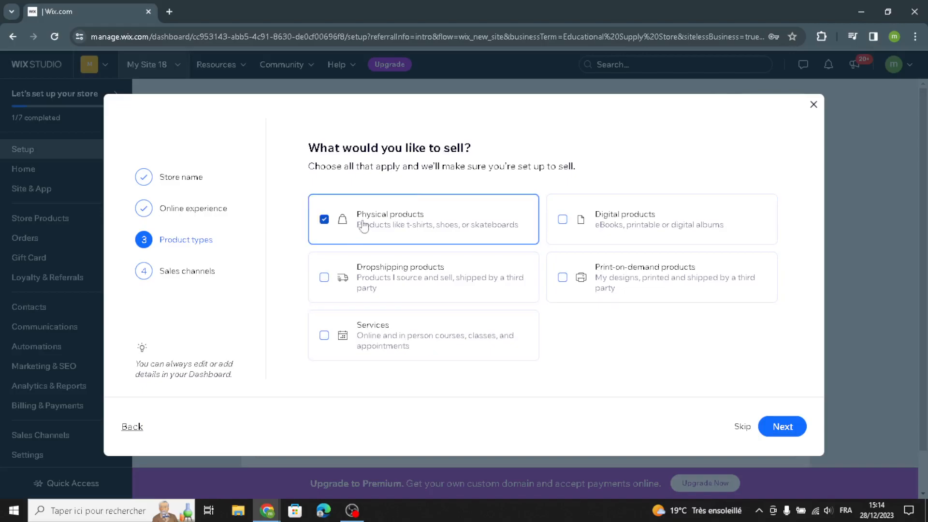
pyautogui.click(771, 428)
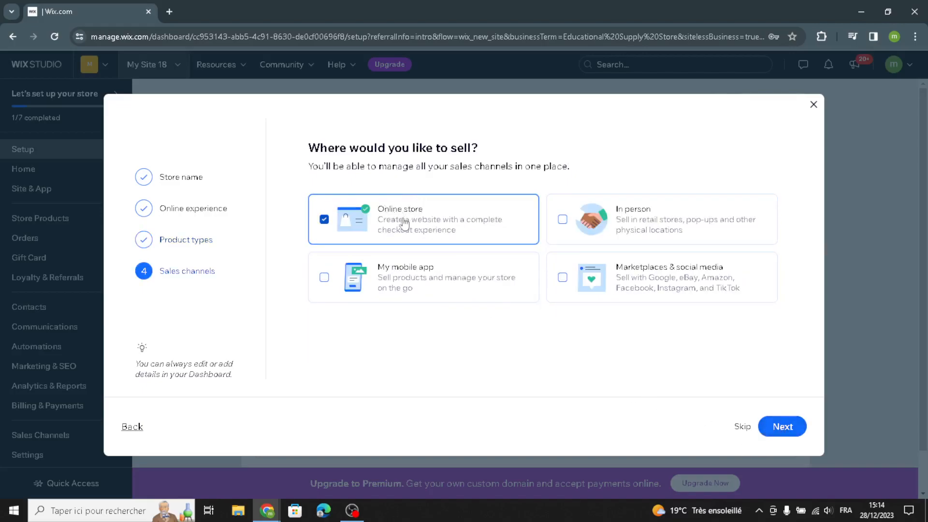
pyautogui.click(467, 286)
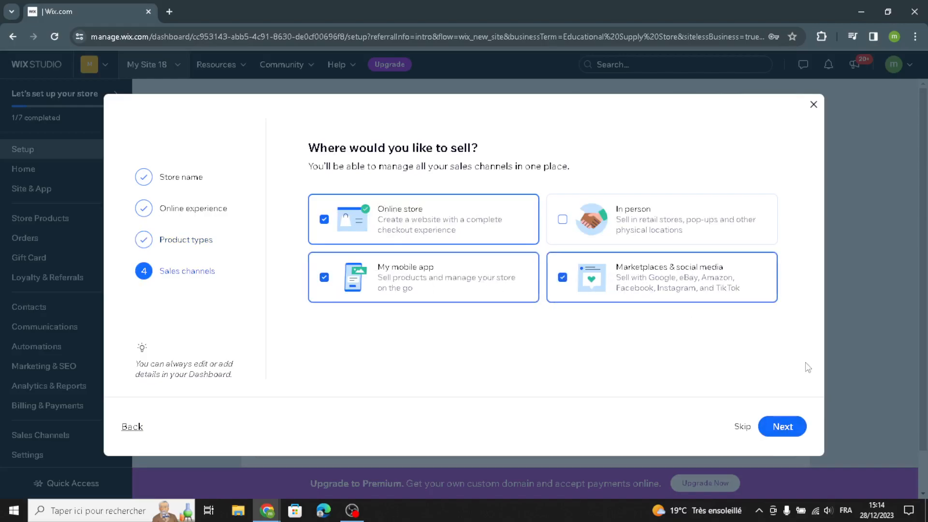
pyautogui.click(775, 427)
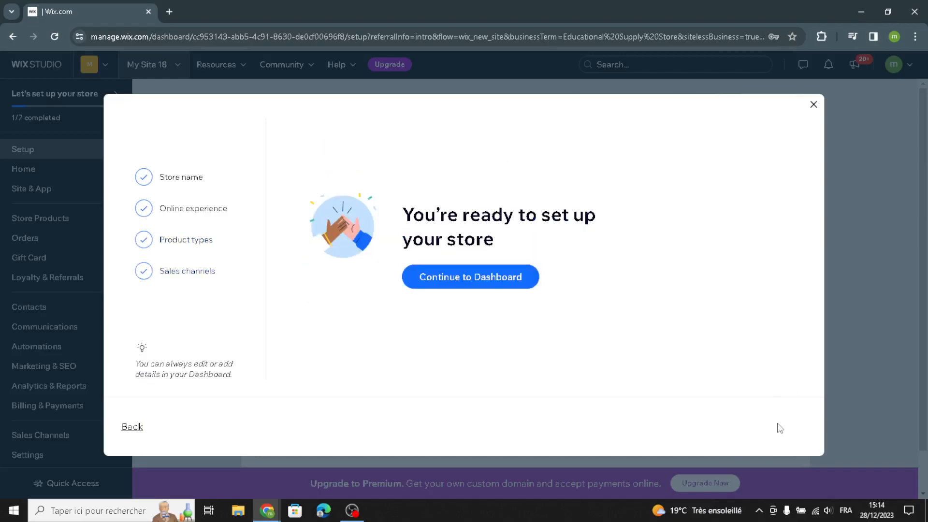
pyautogui.click(516, 280)
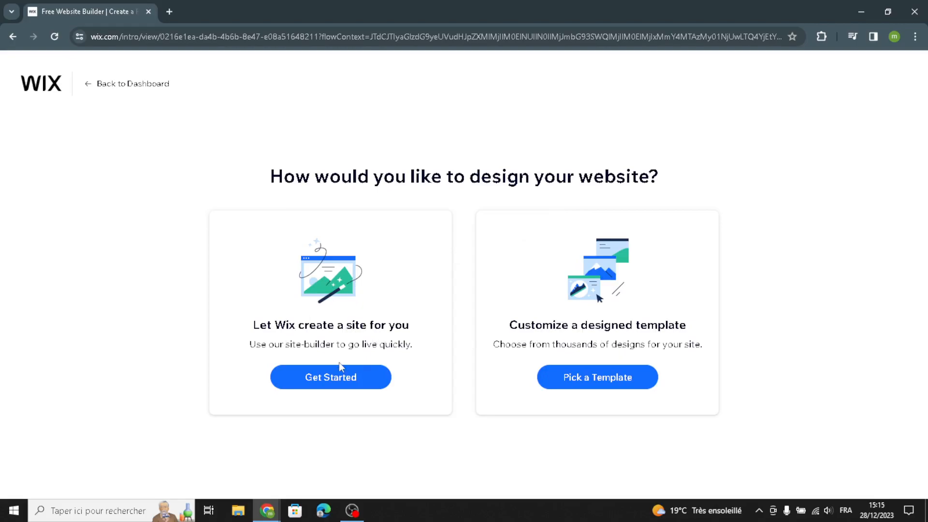
# Let Wix create the website and choose the Breeze theme for its fonts and colors
pyautogui.click(340, 387)
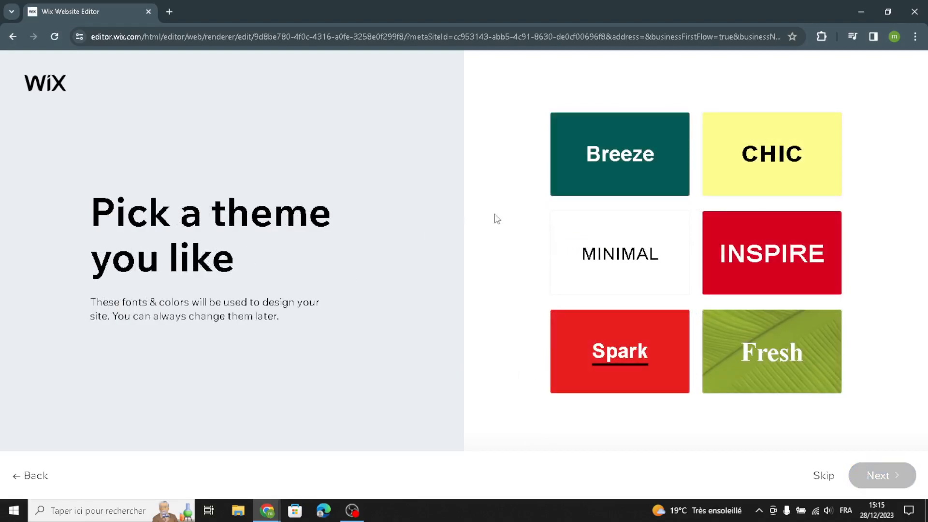
pyautogui.click(619, 180)
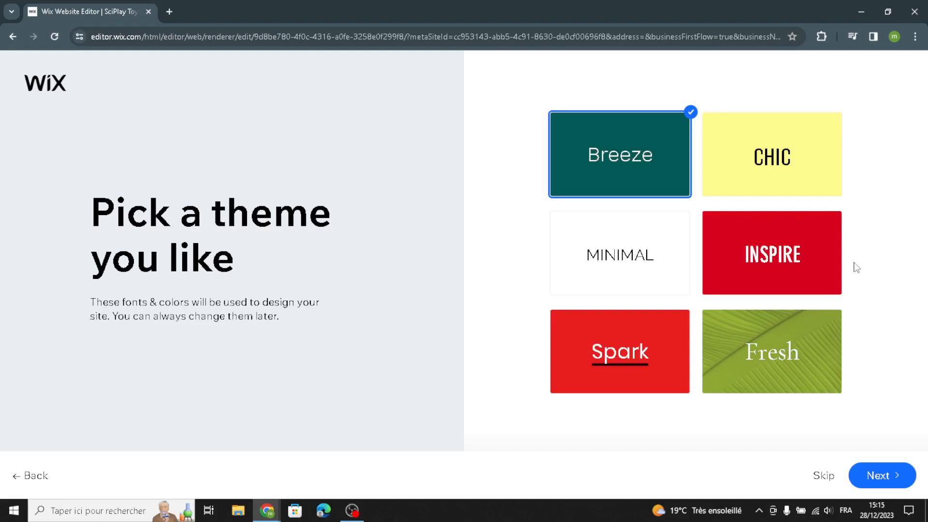
pyautogui.click(878, 476)
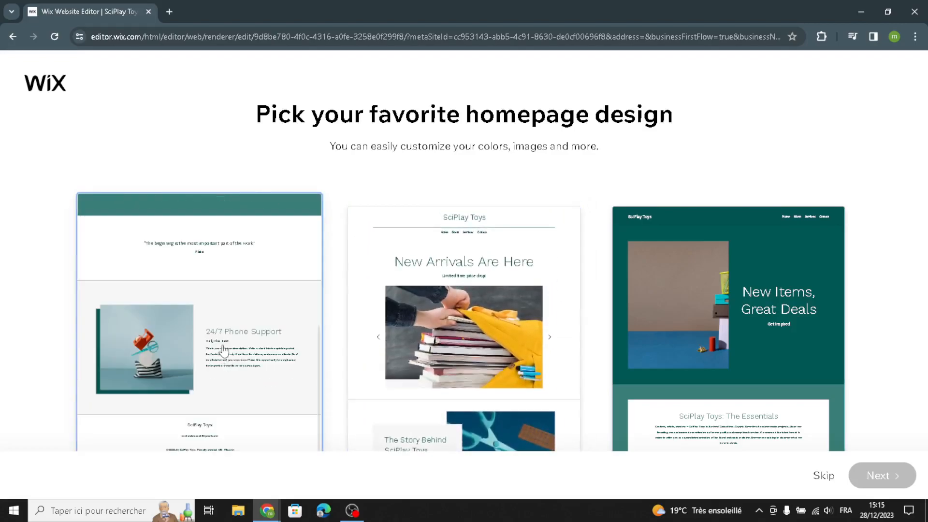
# Choose the homepage design with the 24/7 Phone Support section, and open the site in the editor without adding suggested pages
pyautogui.click(224, 354)
pyautogui.click(890, 476)
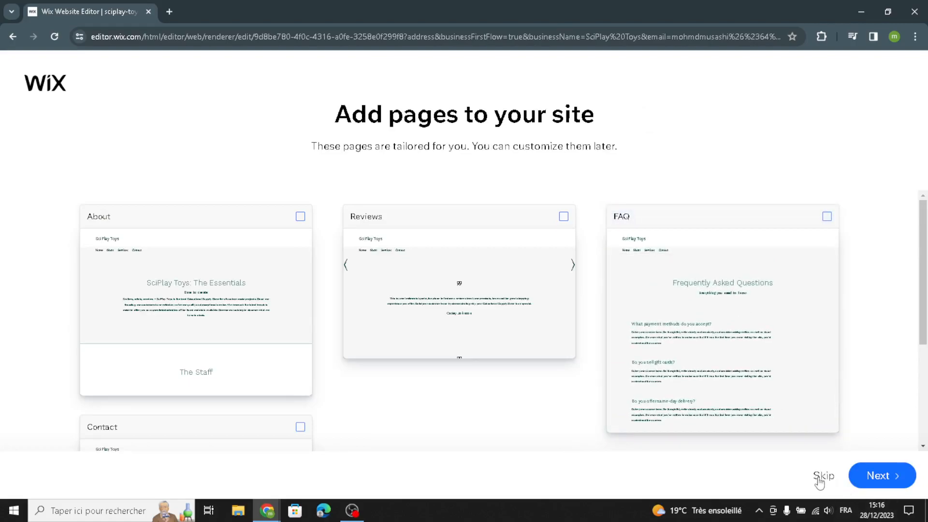
pyautogui.click(850, 477)
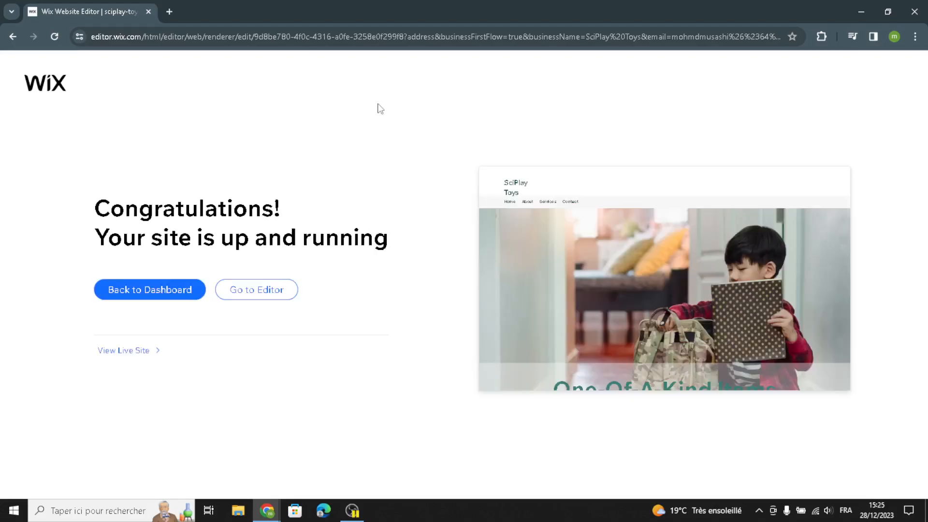
pyautogui.click(292, 301)
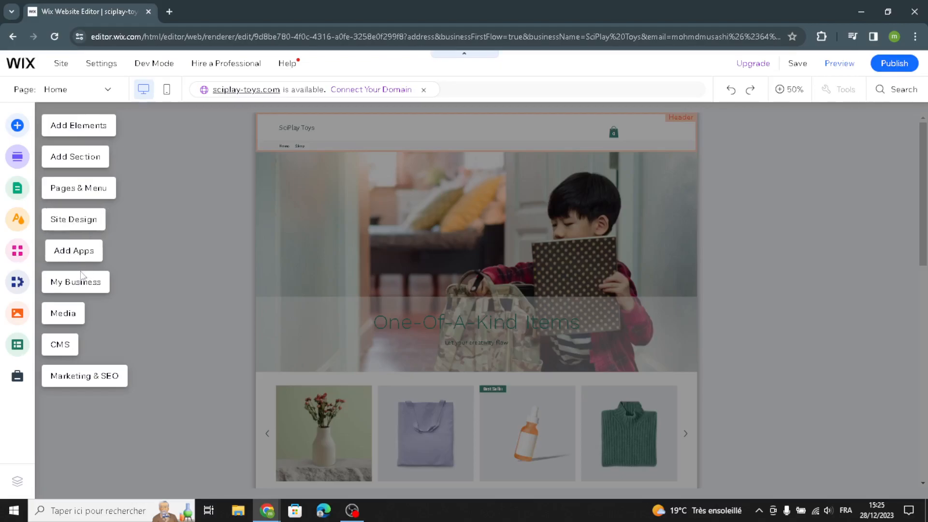
# Examine the text, image, button and decorative elements that can be added to the page, including titles, icon buttons, shapes and lines
pyautogui.click(80, 130)
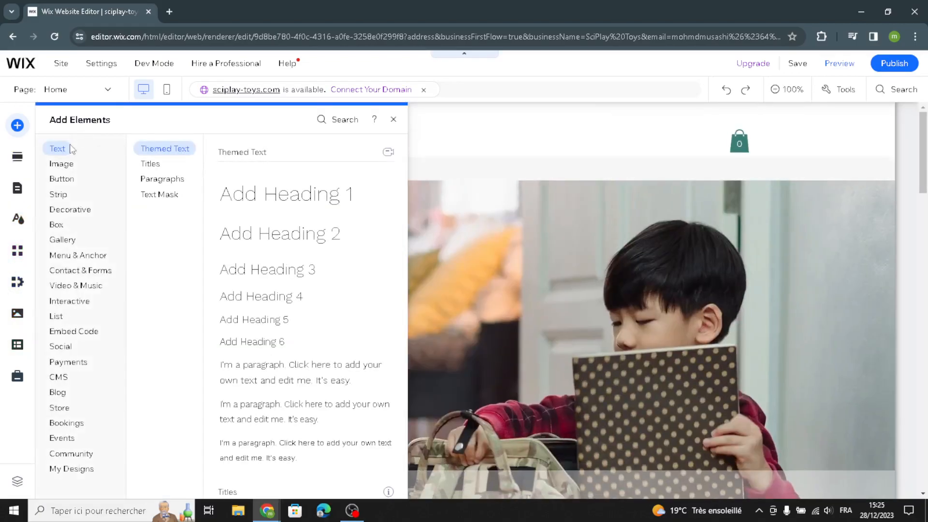
pyautogui.click(151, 163)
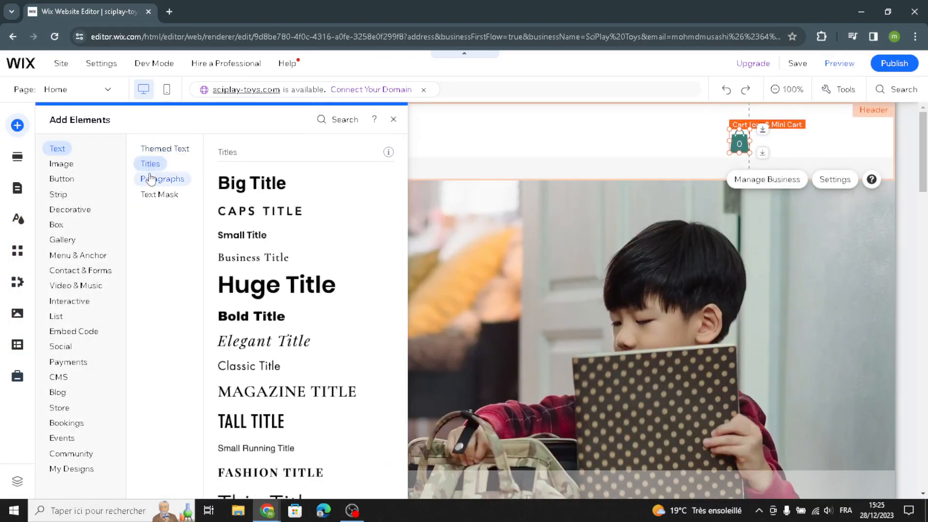
pyautogui.click(151, 179)
pyautogui.click(152, 195)
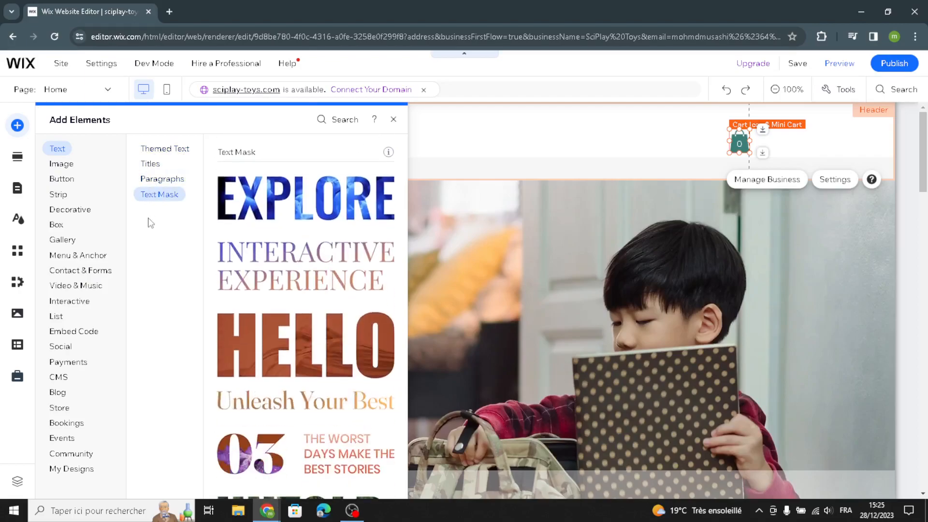
pyautogui.click(65, 165)
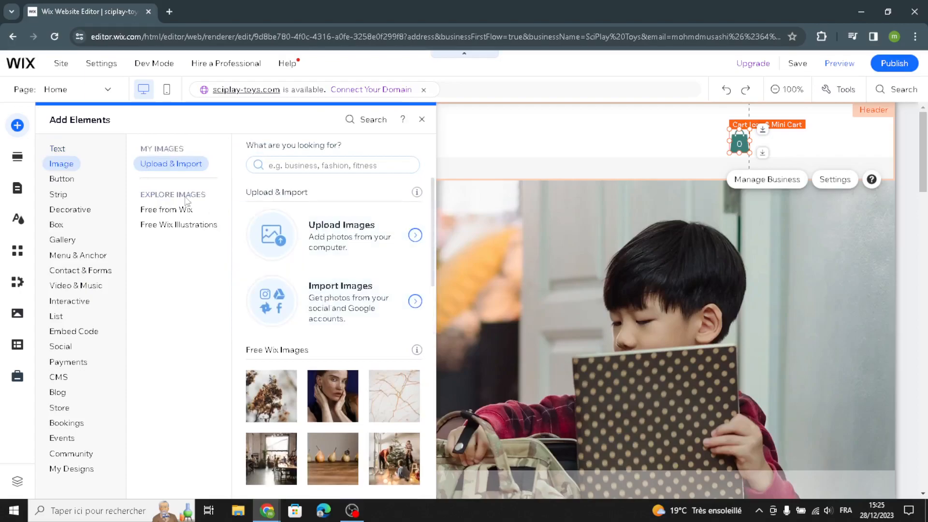
pyautogui.click(78, 184)
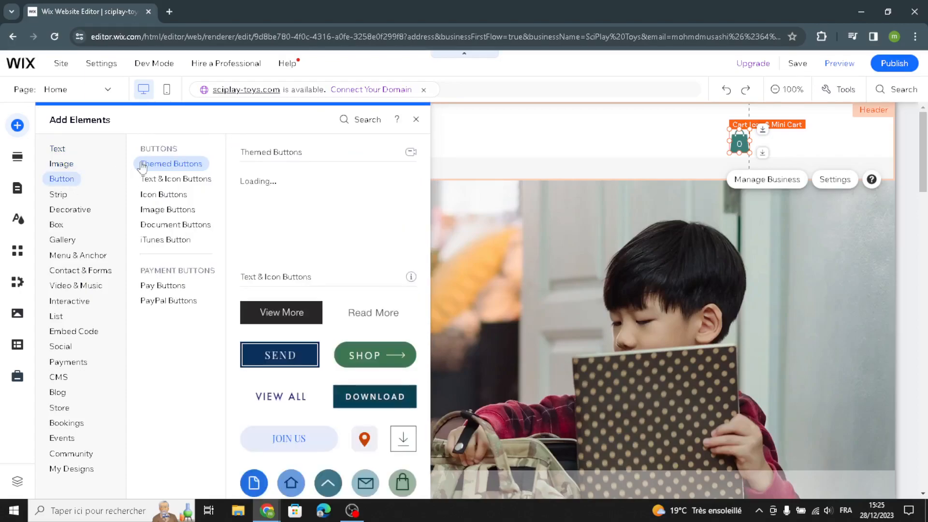
pyautogui.click(169, 193)
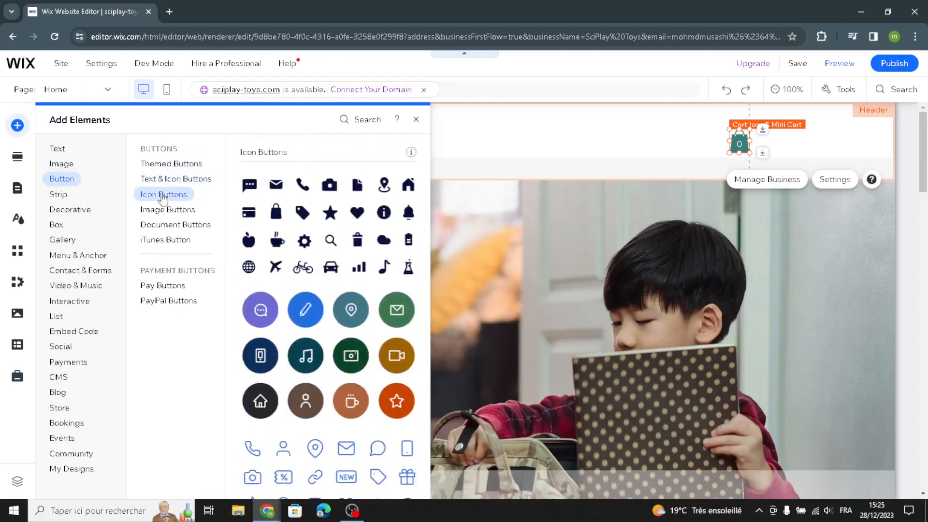
pyautogui.click(85, 211)
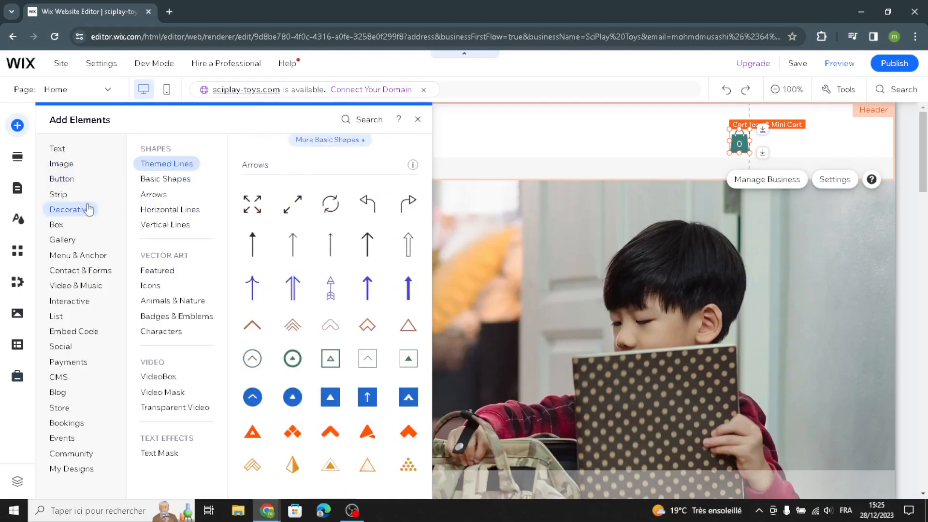
pyautogui.click(149, 180)
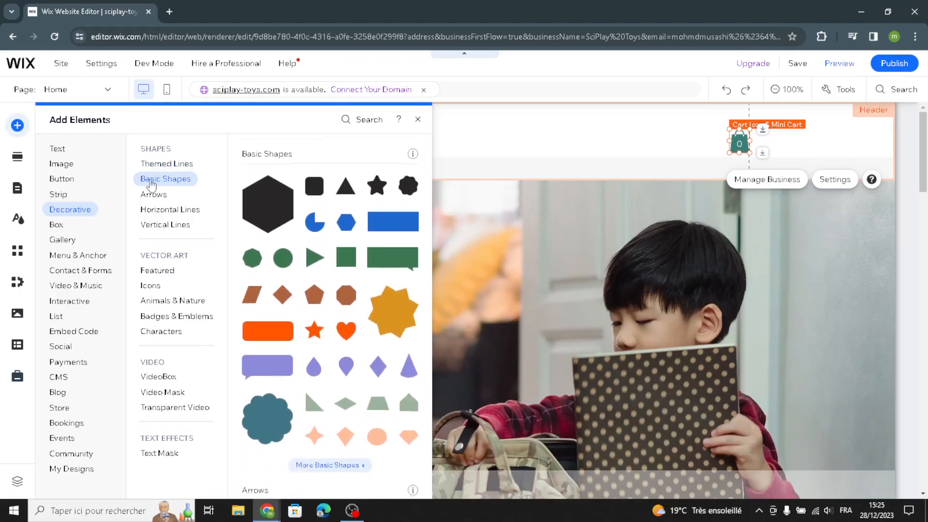
pyautogui.click(149, 194)
pyautogui.click(159, 213)
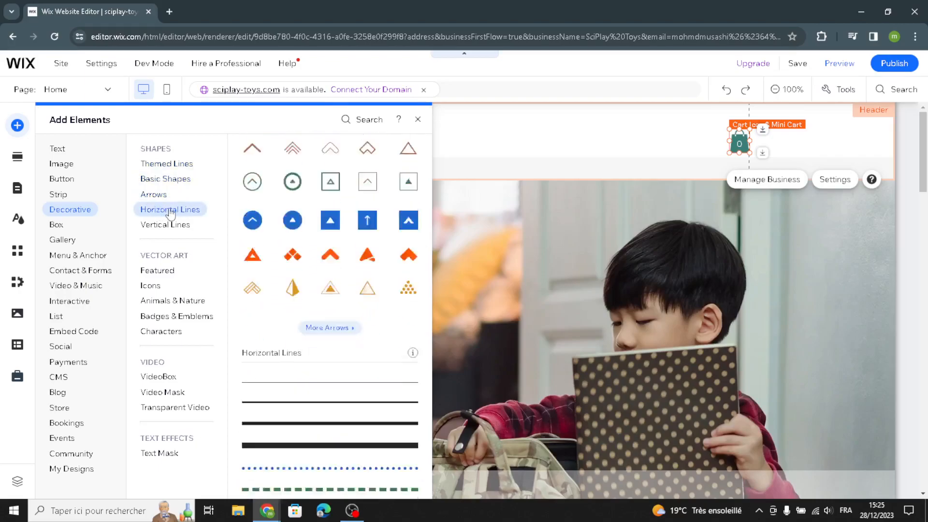
pyautogui.click(152, 231)
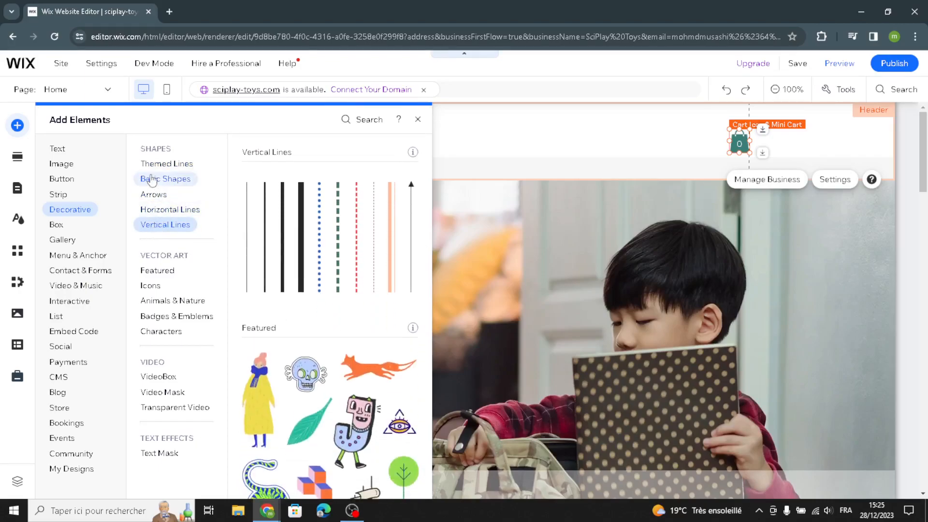
# Look at the ready-made section templates and the site design options
pyautogui.click(23, 158)
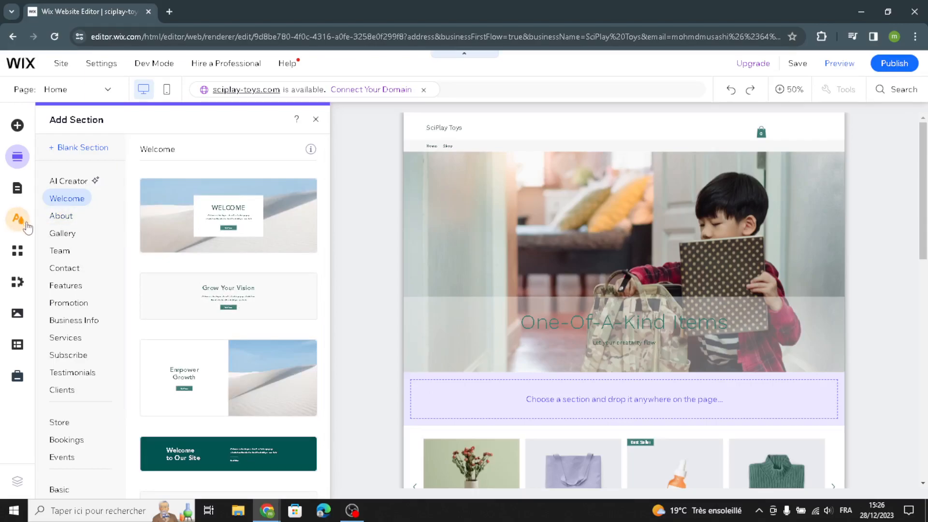
pyautogui.click(27, 224)
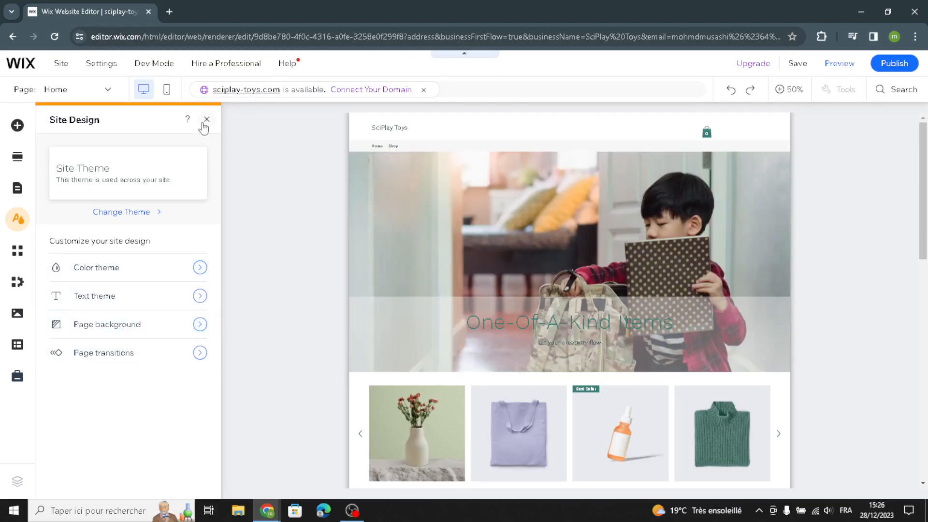
# Look at the quick-edit options for the header and the Welcome section, including backgrounds, menu, cart, title and paragraph
pyautogui.click(206, 120)
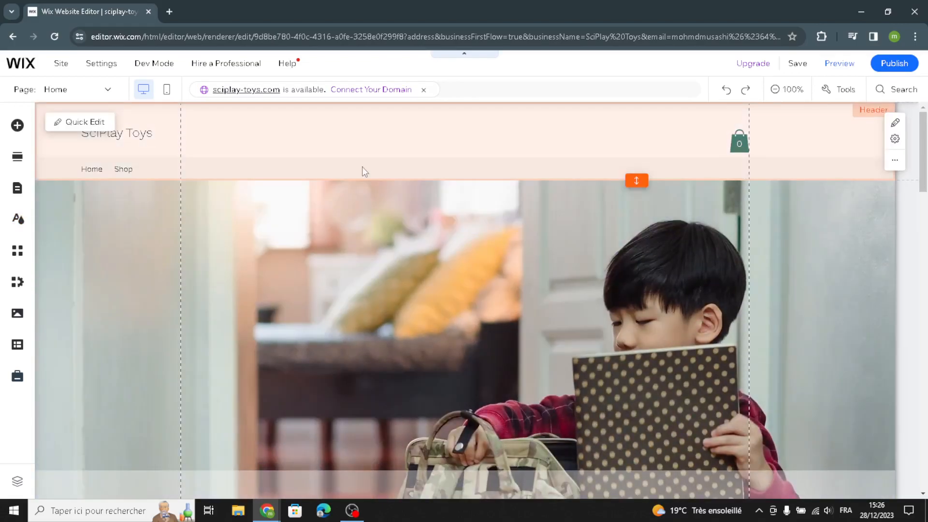
pyautogui.click(104, 120)
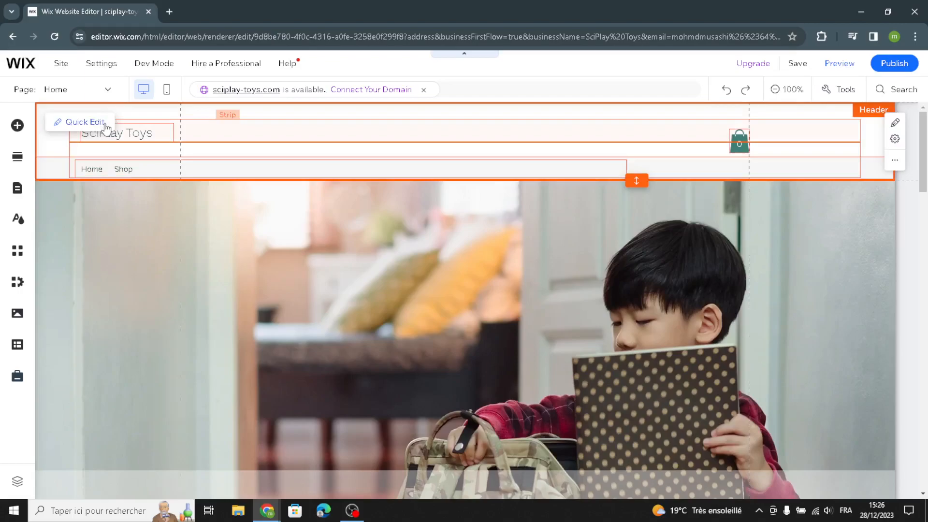
pyautogui.click(105, 125)
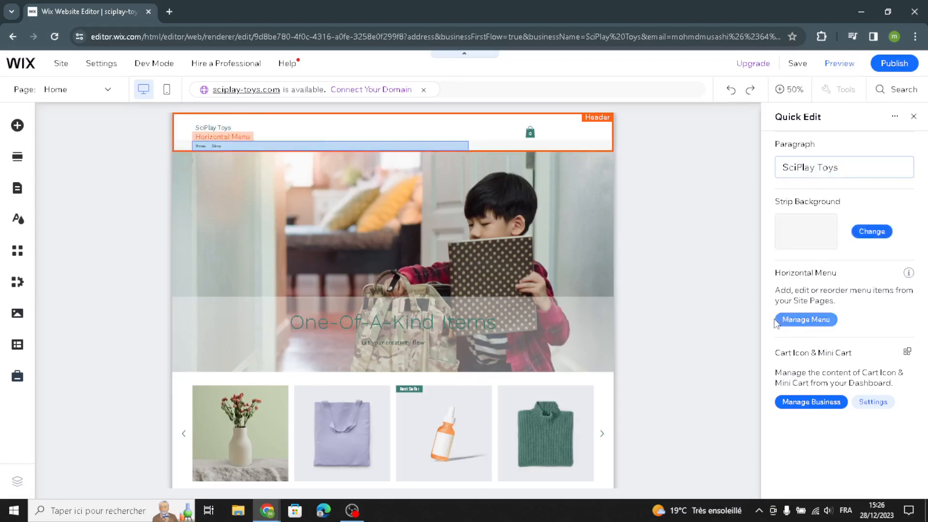
pyautogui.click(473, 250)
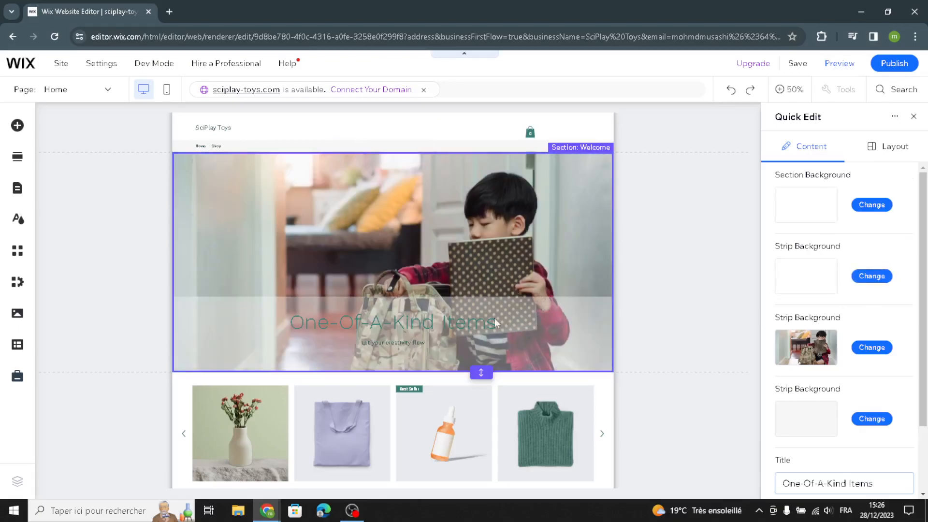
pyautogui.scroll(-2, 824, 421)
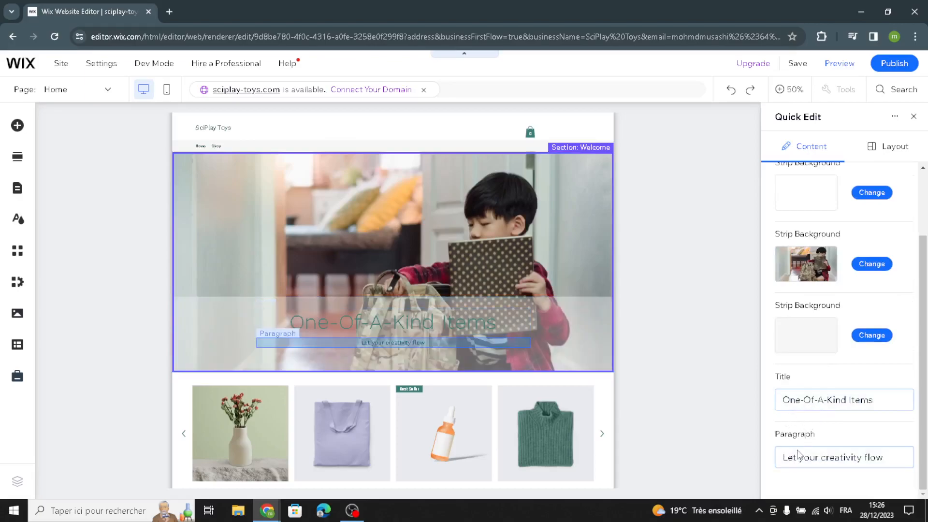
pyautogui.click(912, 118)
# Replace the tagline under the One-Of-A-Kind Items title with AI-generated text based on the suggested Welcome section prompt
pyautogui.scroll(-1, 536, 446)
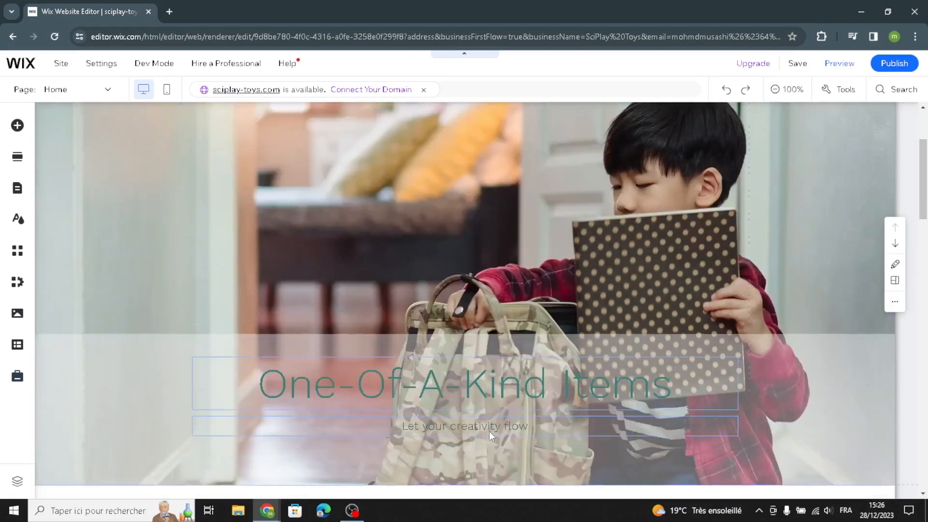
pyautogui.click(485, 428)
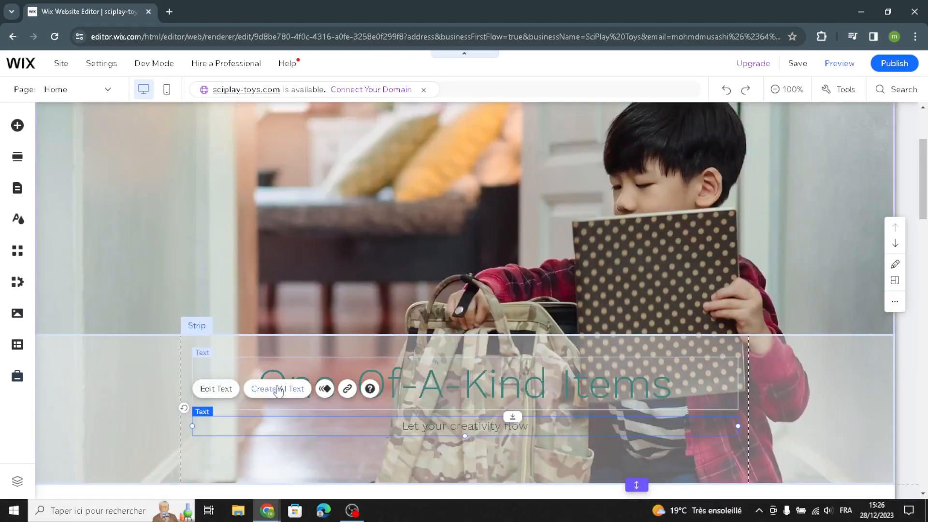
pyautogui.click(300, 392)
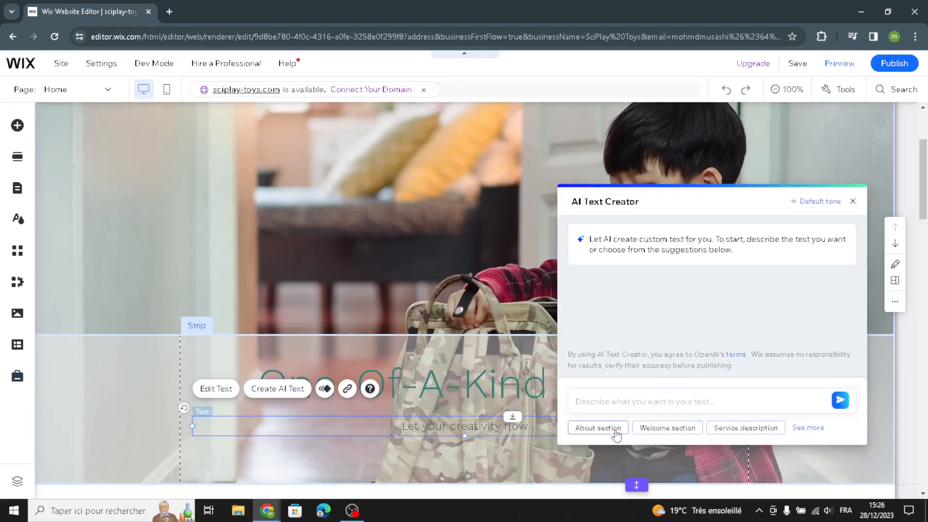
pyautogui.click(658, 428)
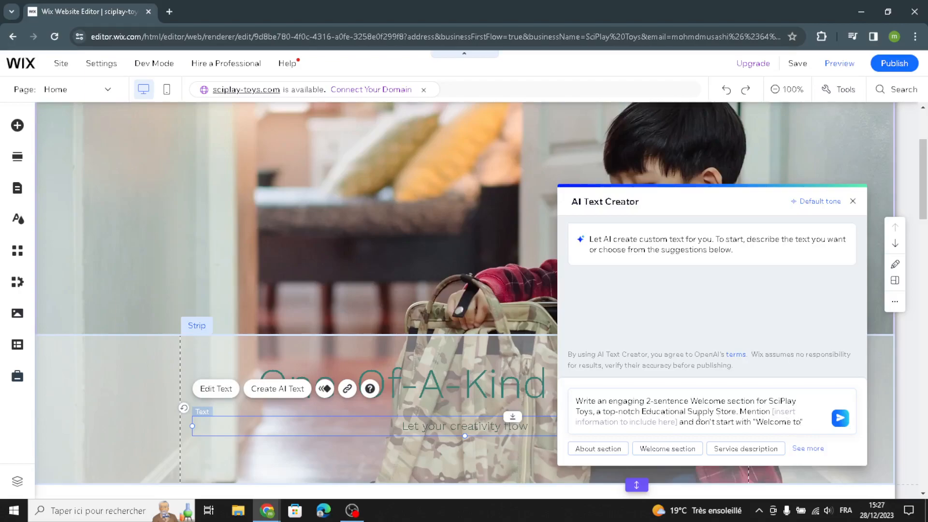
pyautogui.click(846, 424)
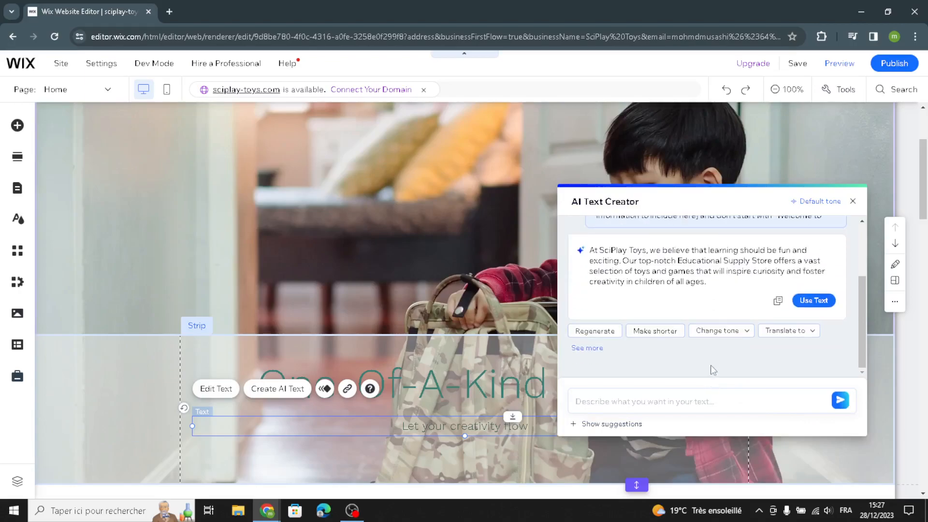
pyautogui.click(802, 299)
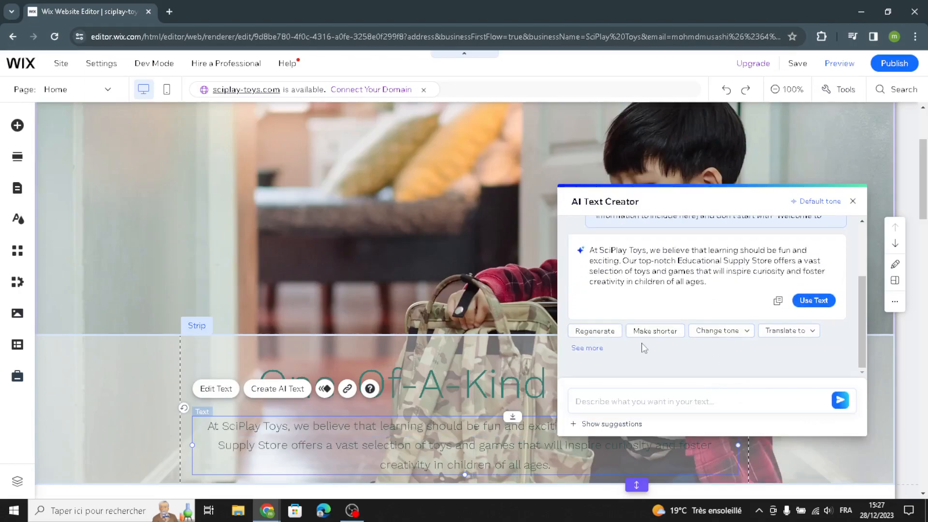
pyautogui.click(852, 201)
# Format the welcome paragraph with the Heading 5 style and the Wix Madefor Display Bold font
pyautogui.scroll(-3, 858, 209)
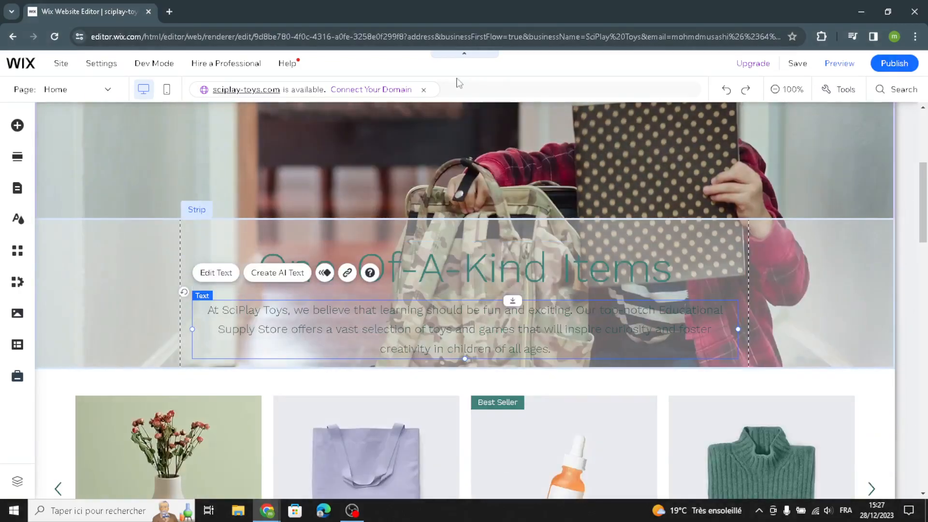
pyautogui.click(238, 279)
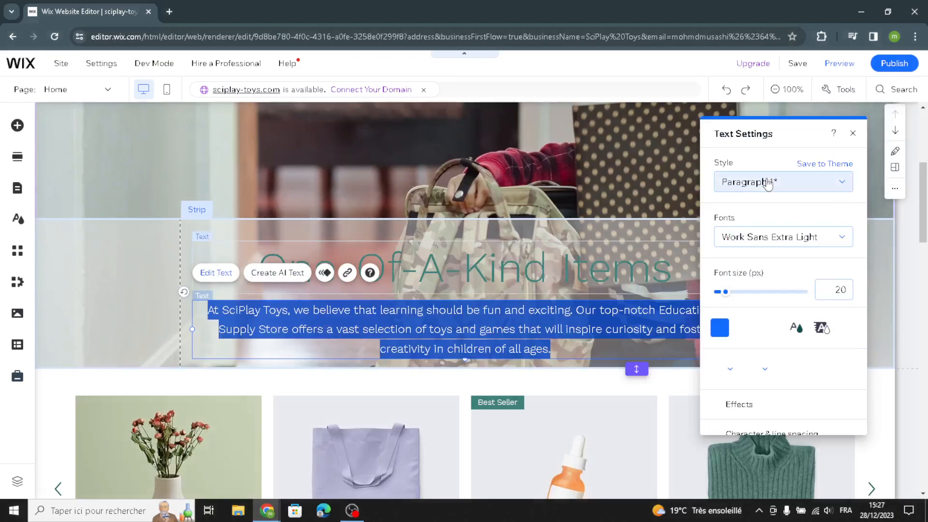
pyautogui.click(767, 185)
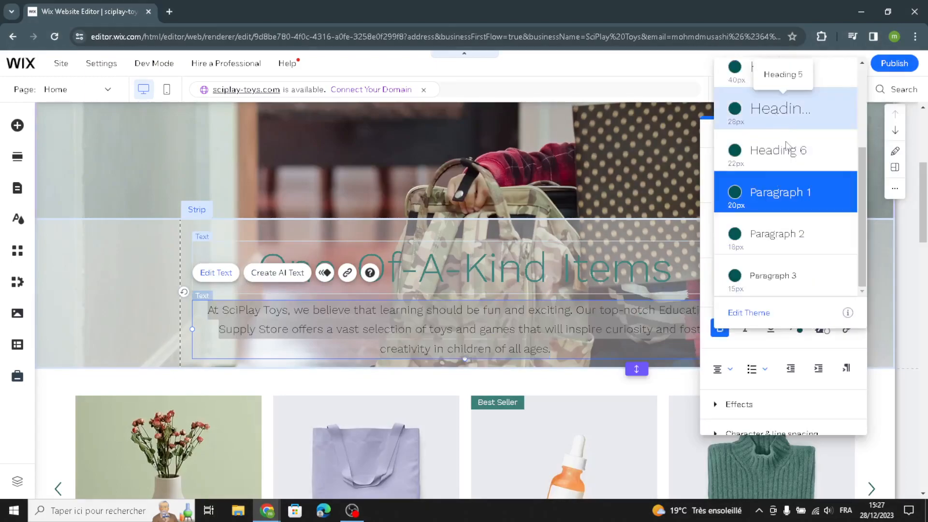
pyautogui.click(782, 116)
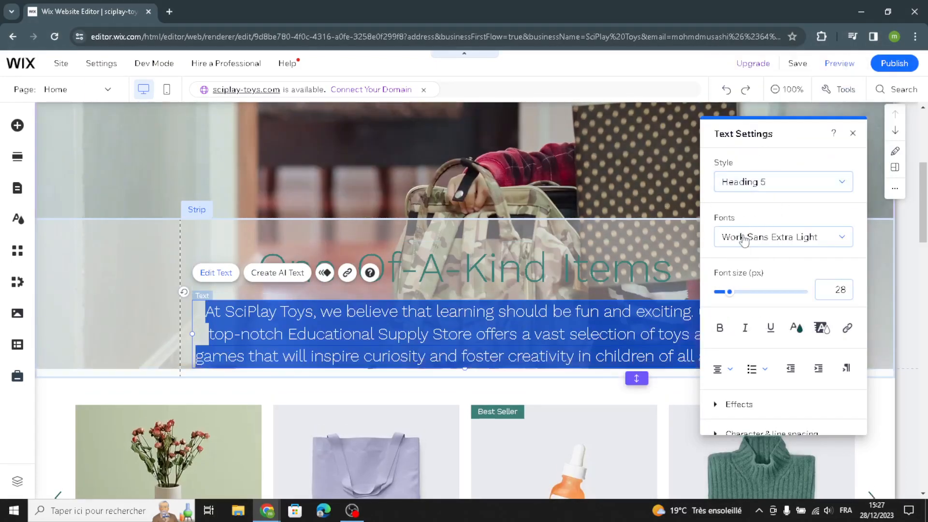
pyautogui.click(744, 239)
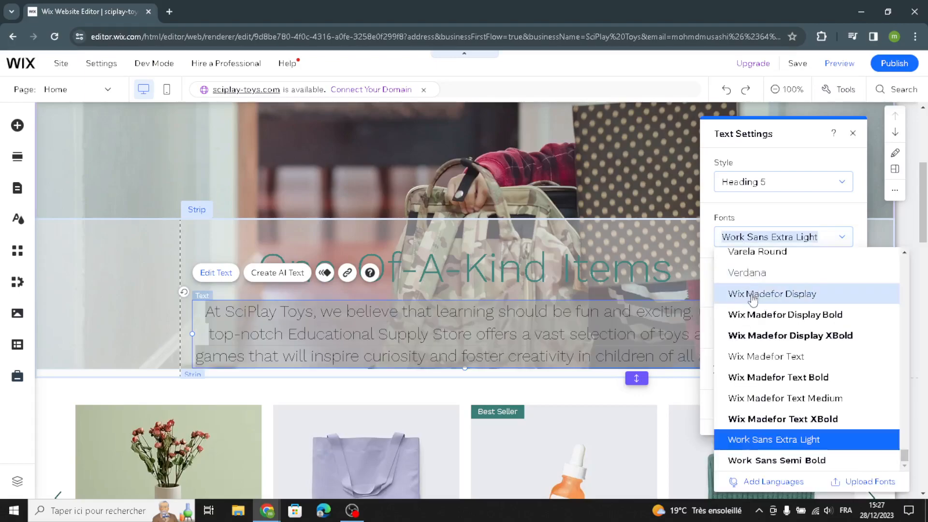
pyautogui.click(751, 315)
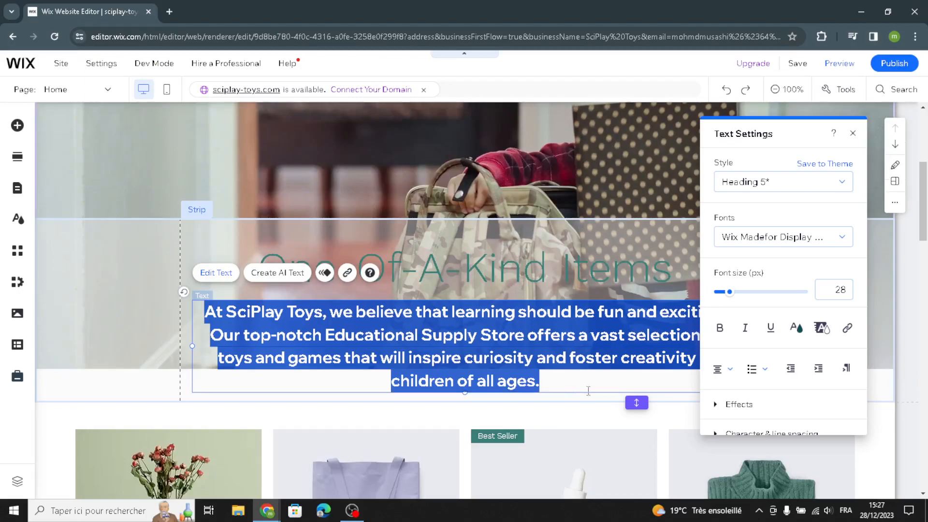
pyautogui.click(145, 248)
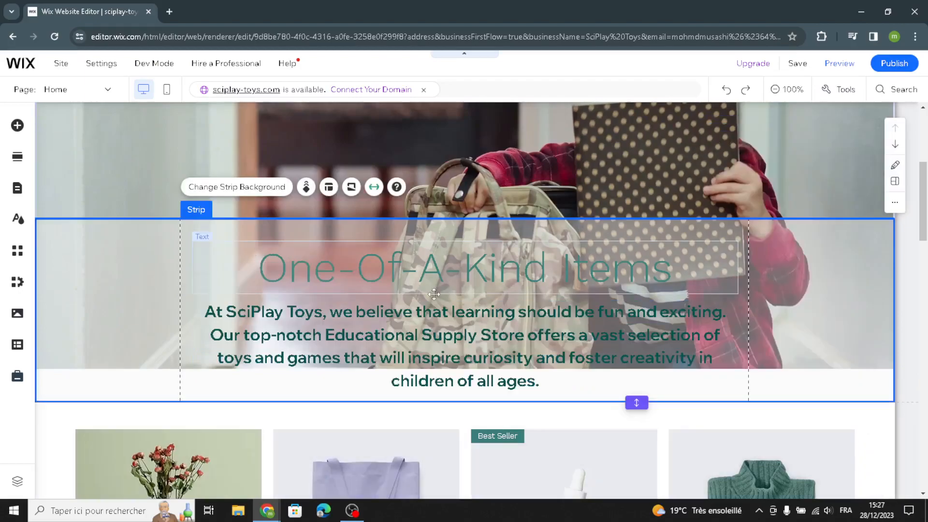
# Open product management from the homepage's Products section and start a new physical product
pyautogui.scroll(-1, 606, 372)
pyautogui.scroll(-4, 604, 369)
pyautogui.click(522, 239)
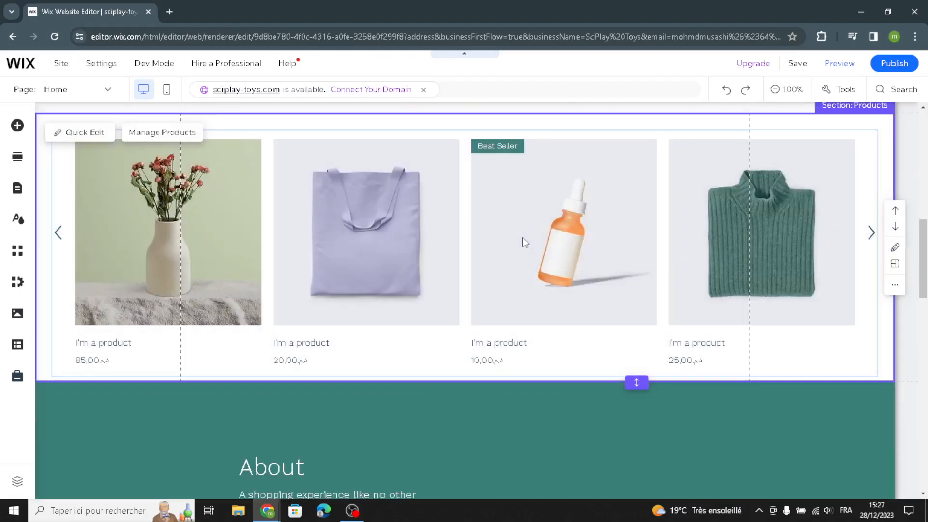
pyautogui.scroll(1, 523, 239)
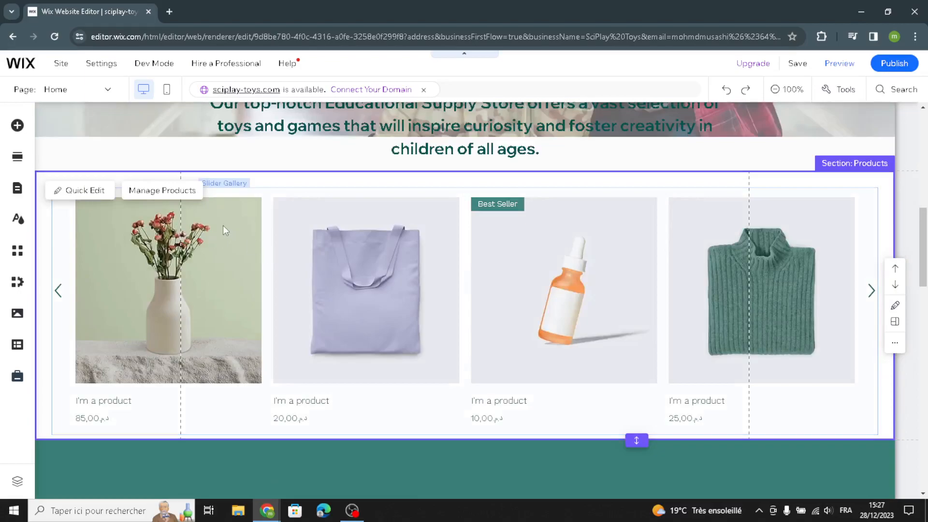
pyautogui.click(165, 191)
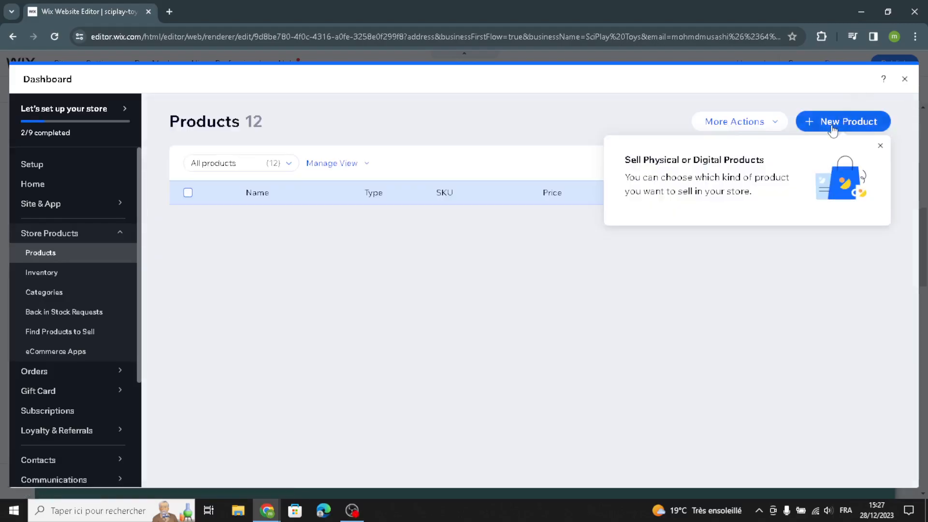
pyautogui.click(828, 127)
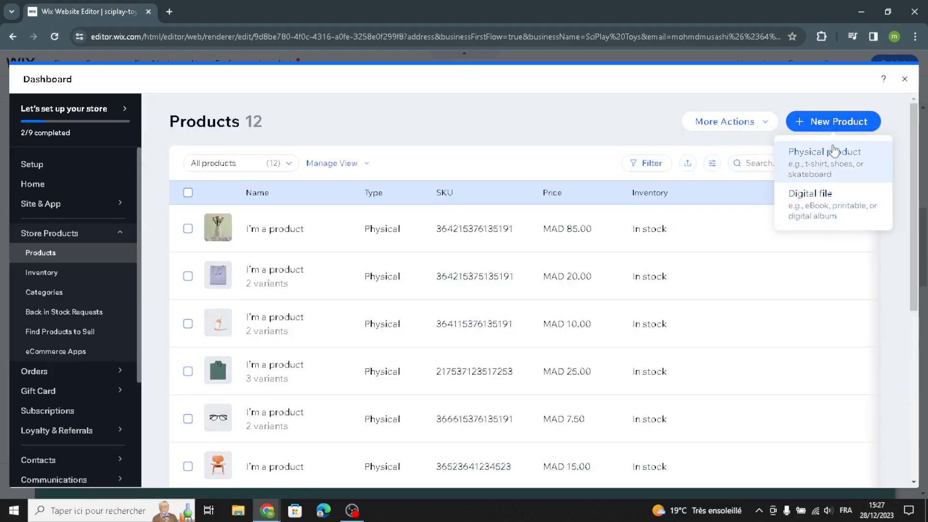
pyautogui.click(832, 155)
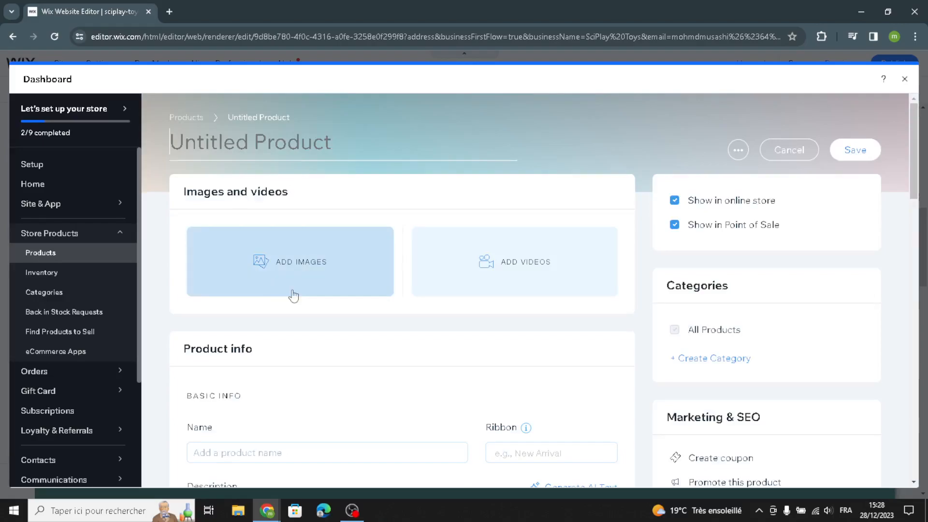
# Examine the new product form from basic info to subscriptions, trying the On sale option under pricing, and leave without saving
pyautogui.scroll(-3, 386, 309)
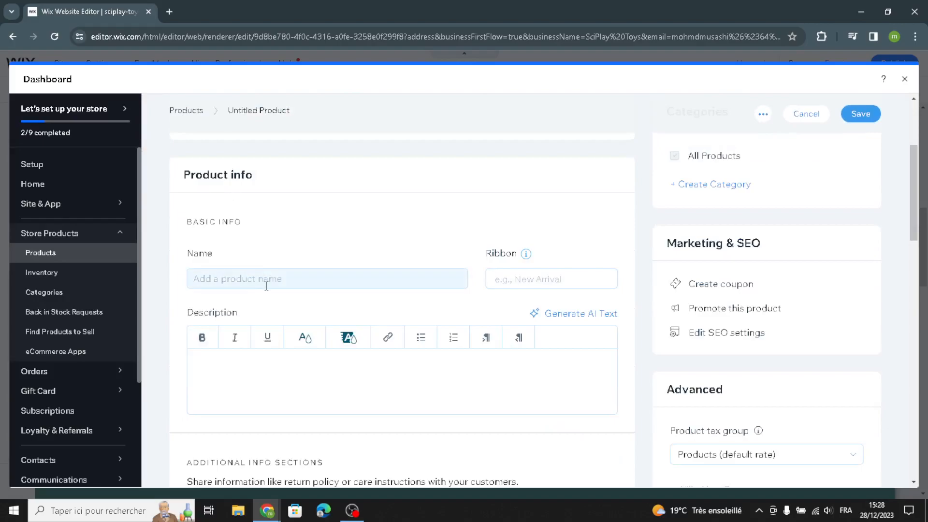
pyautogui.scroll(-6, 266, 285)
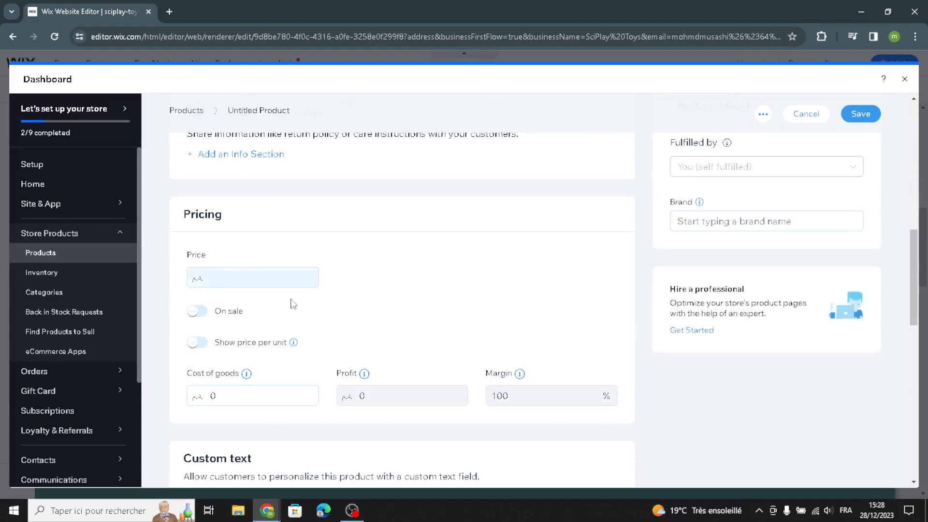
pyautogui.click(202, 311)
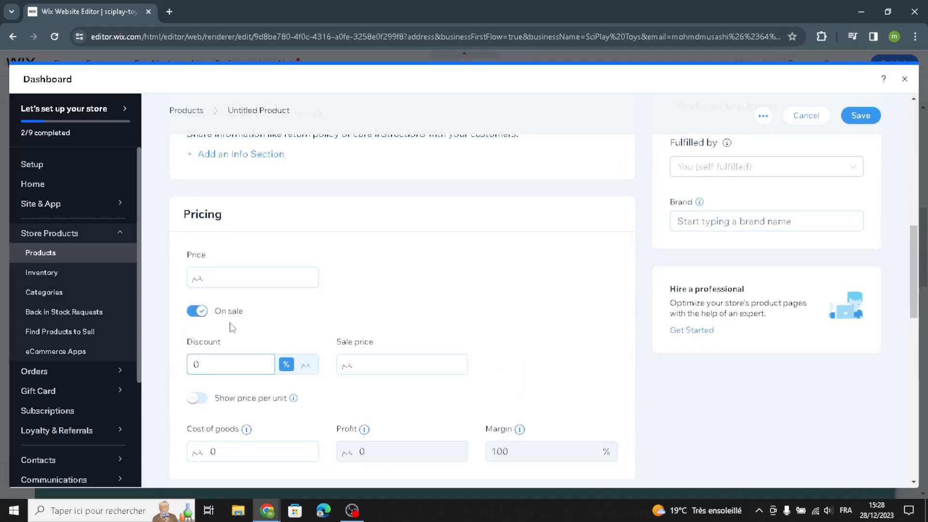
pyautogui.scroll(-5, 453, 352)
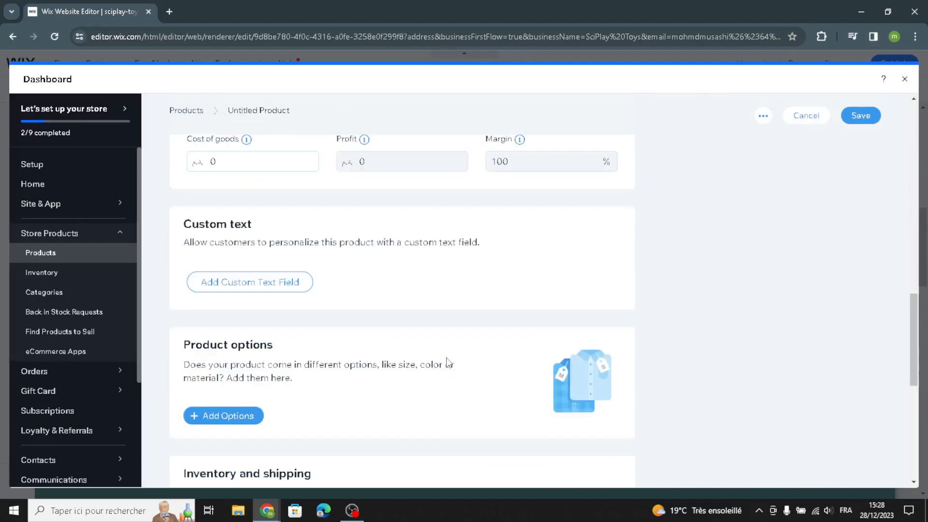
pyautogui.scroll(-3, 340, 360)
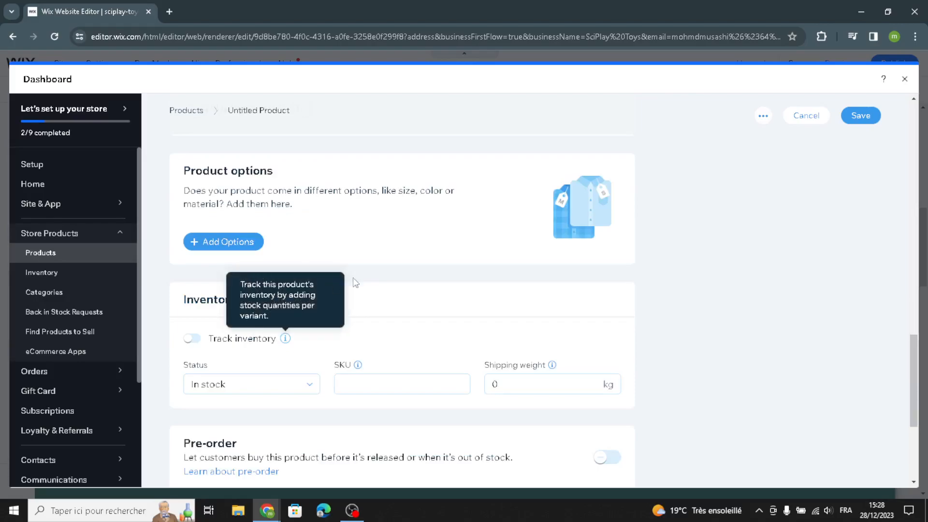
pyautogui.scroll(-1, 372, 308)
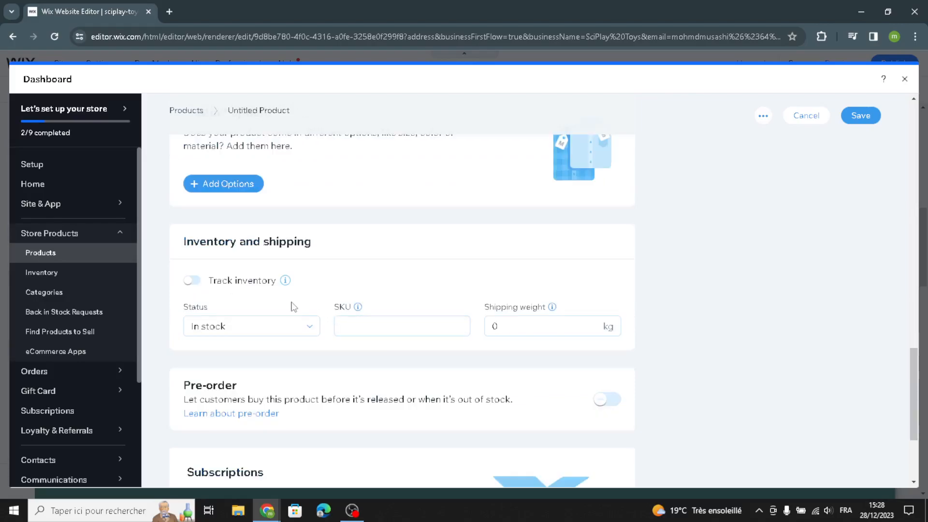
pyautogui.scroll(-3, 770, 292)
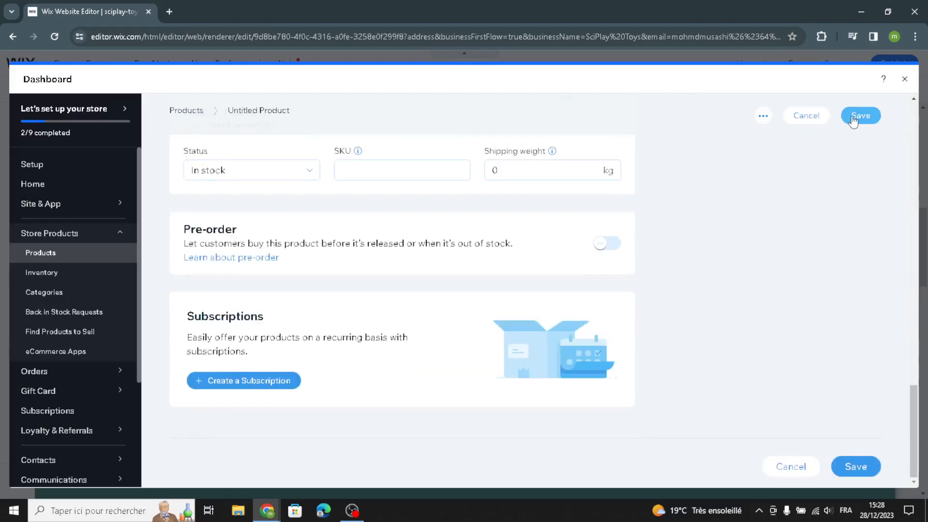
pyautogui.click(904, 80)
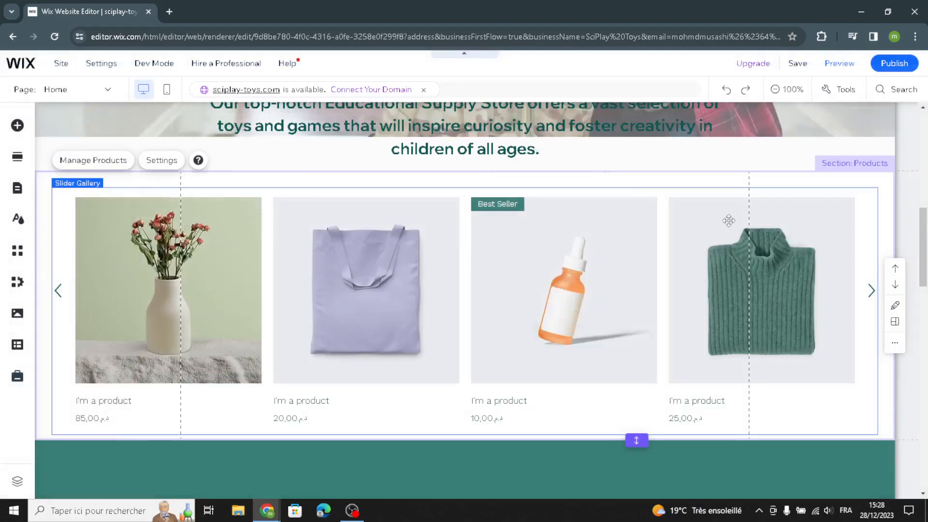
# Replace the About section's body paragraph with AI-generated text based on the suggested About section prompt
pyautogui.scroll(-4, 725, 223)
pyautogui.scroll(-4, 717, 291)
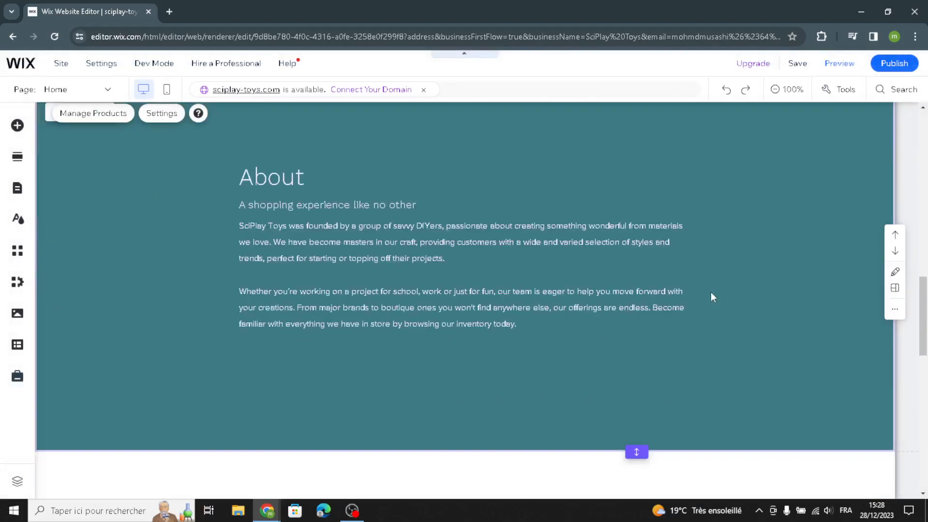
pyautogui.click(818, 203)
pyautogui.scroll(1, 650, 264)
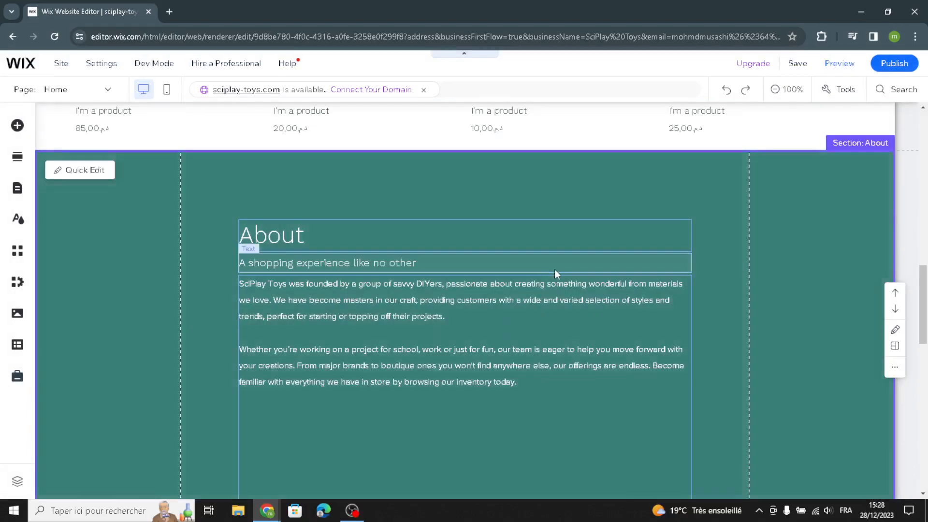
pyautogui.click(452, 335)
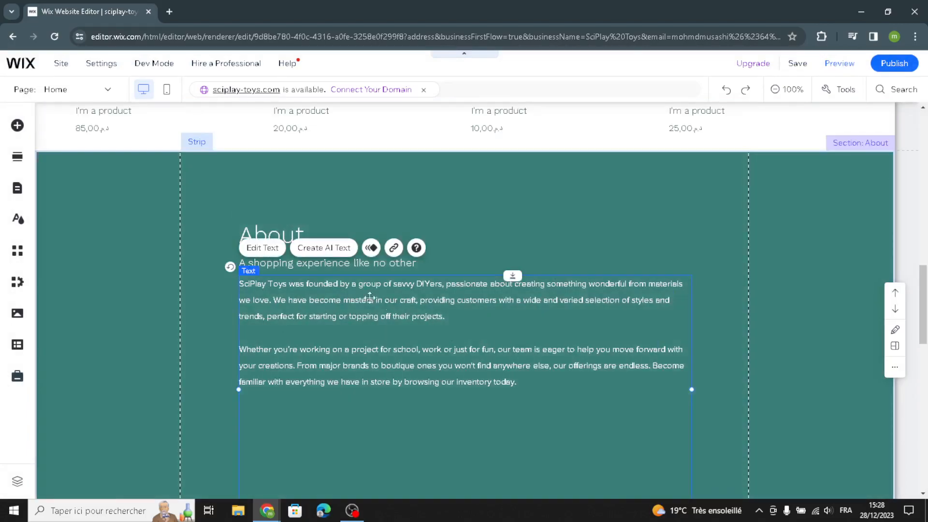
pyautogui.click(323, 248)
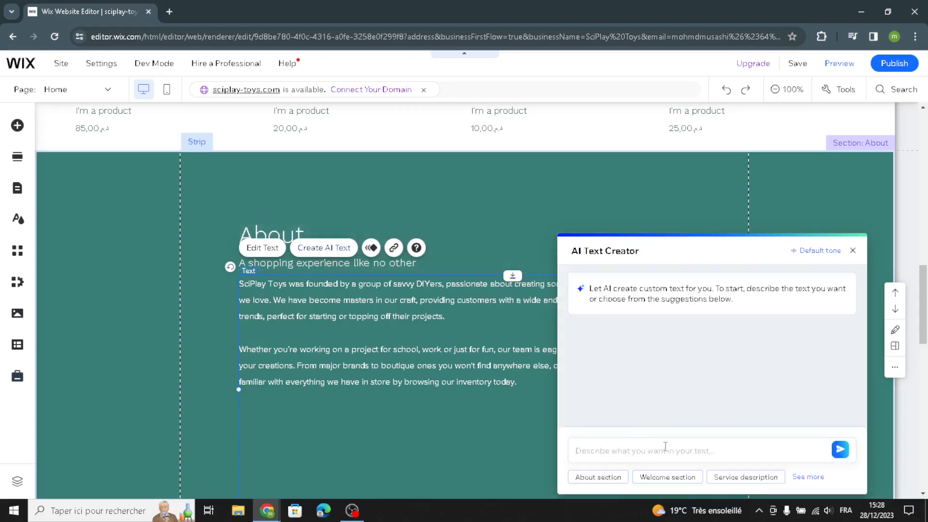
pyautogui.click(598, 477)
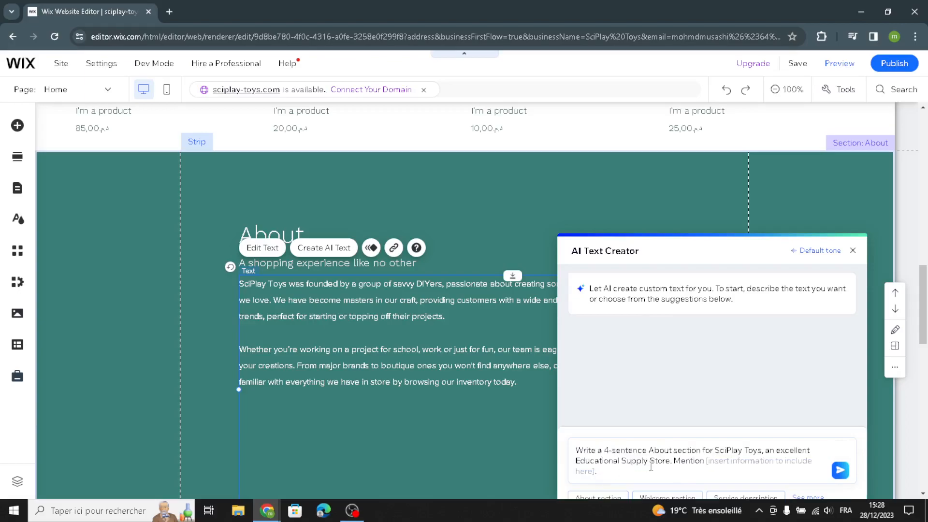
pyautogui.click(839, 473)
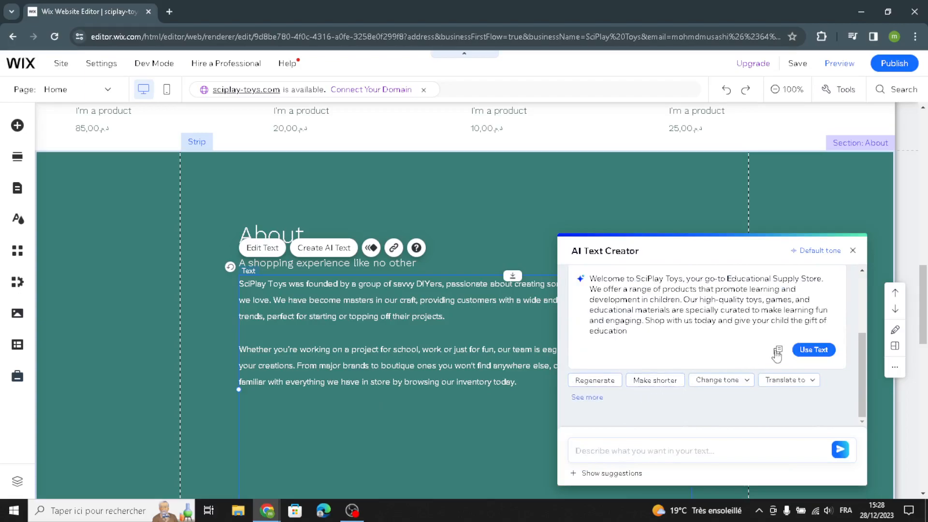
pyautogui.click(813, 350)
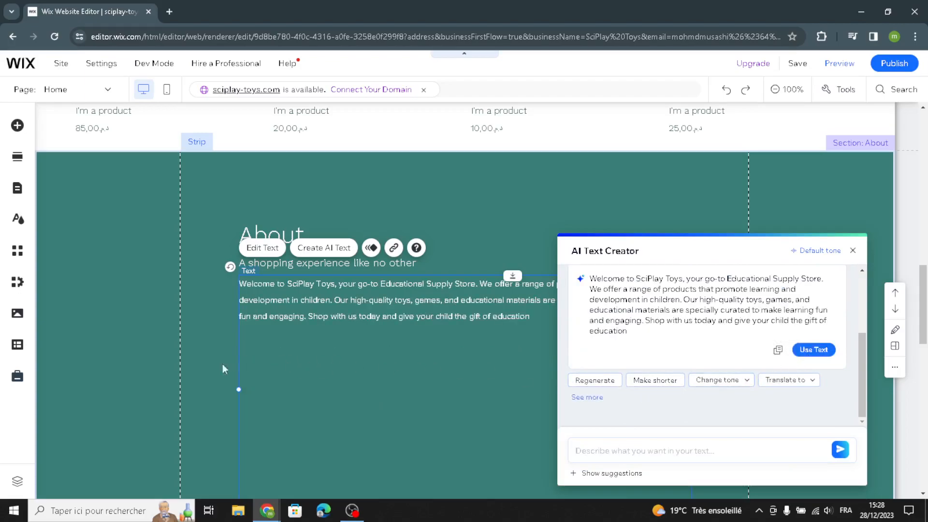
# Change the About section's strip background to the light teal theme color #80AAA8
pyautogui.click(144, 323)
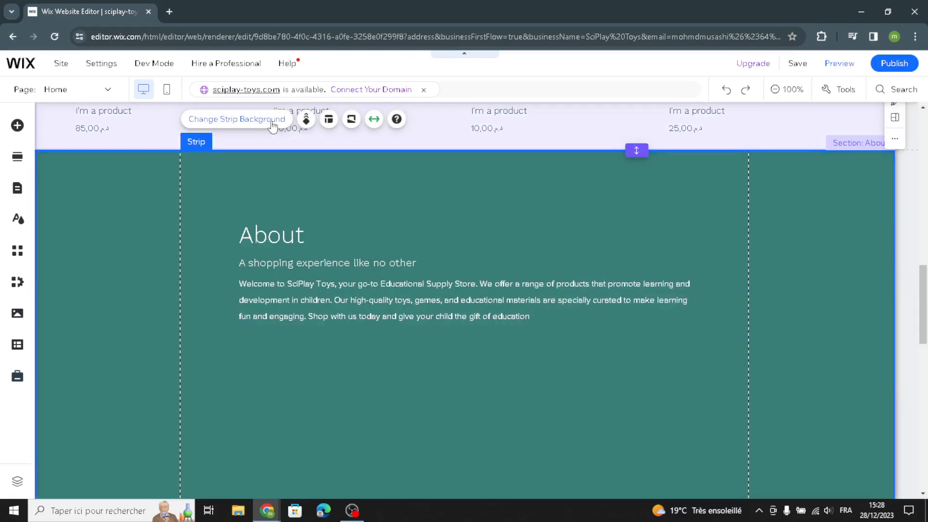
pyautogui.click(272, 123)
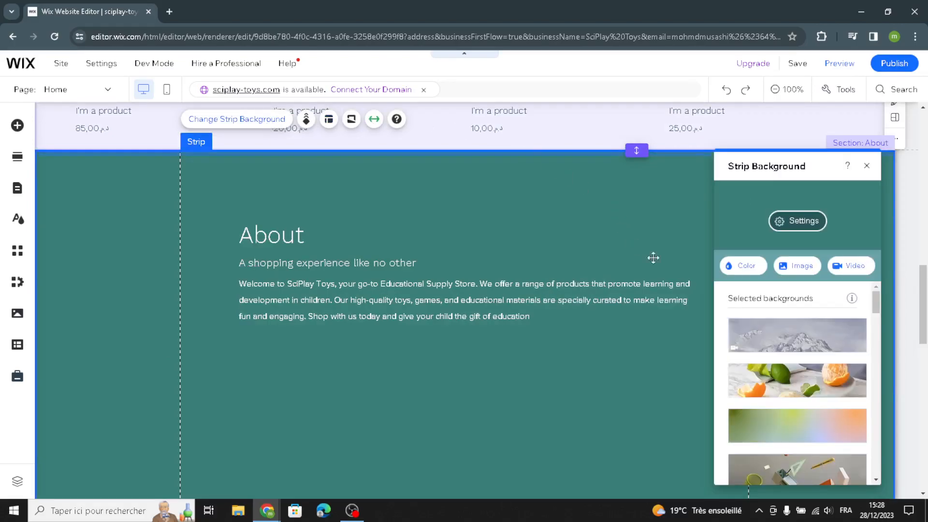
pyautogui.click(744, 270)
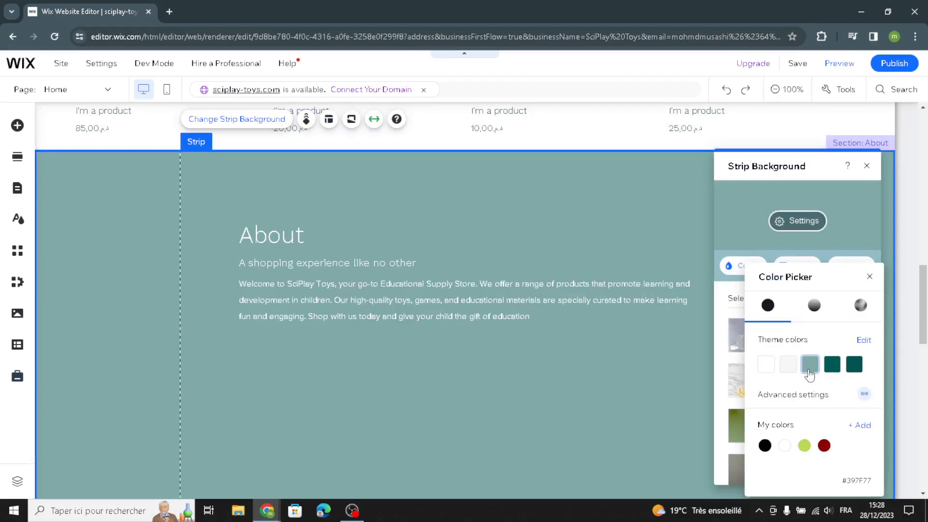
pyautogui.click(809, 367)
pyautogui.click(451, 202)
pyautogui.scroll(-1, 451, 201)
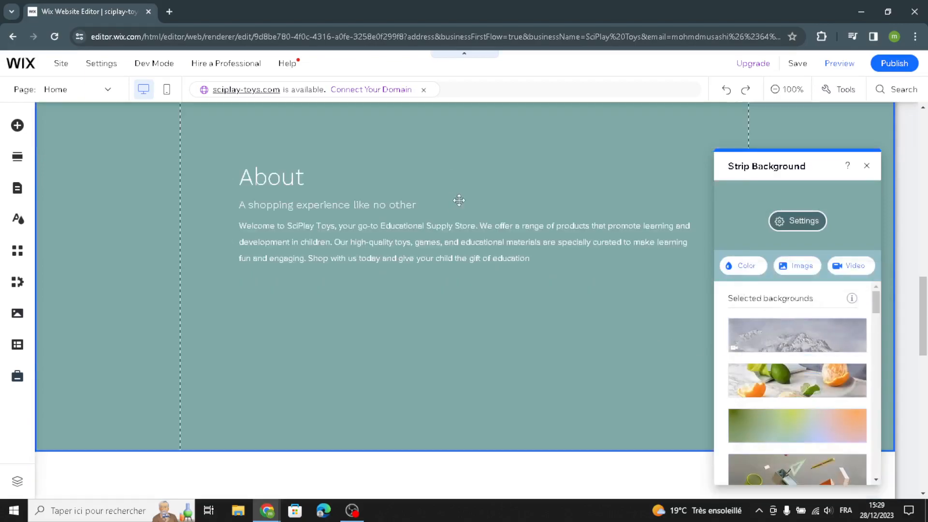
pyautogui.click(454, 203)
# Look over the Quote section and the 24/7 Phone Support section further down the homepage
pyautogui.scroll(-5, 538, 324)
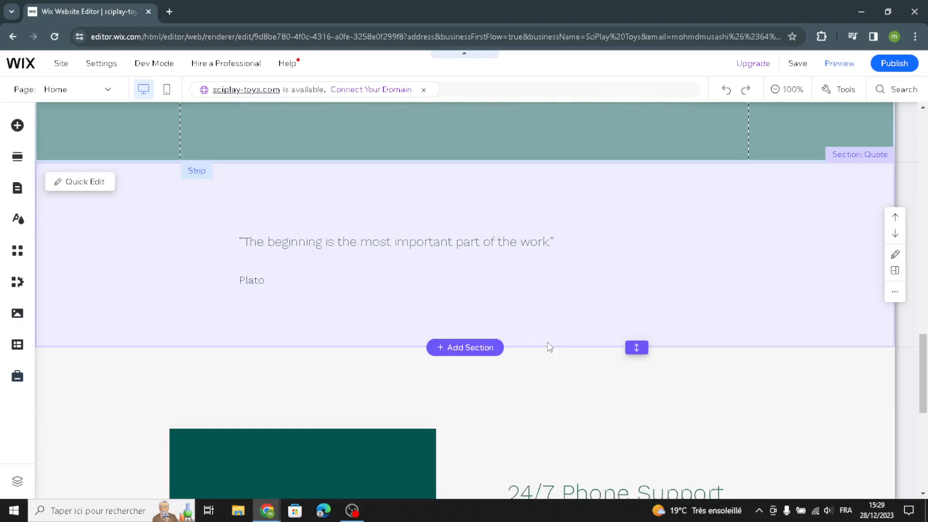
pyautogui.click(632, 276)
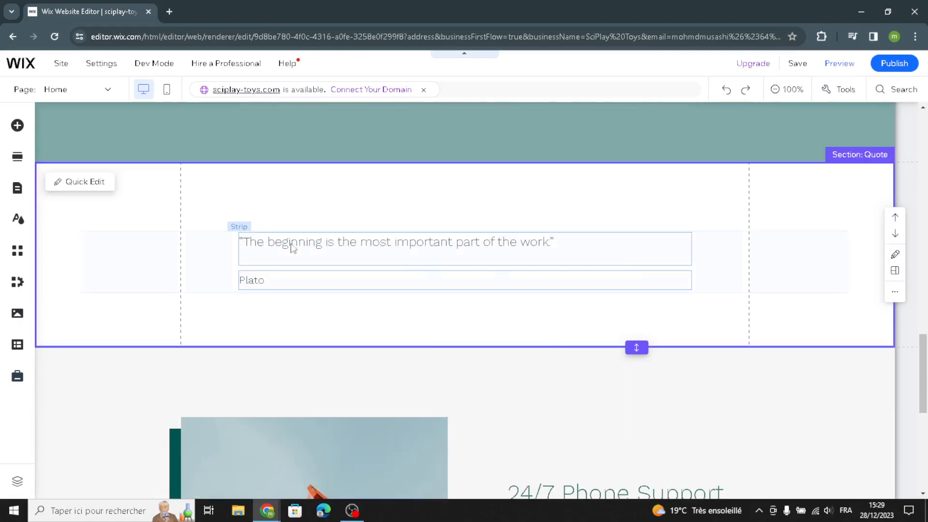
pyautogui.click(318, 253)
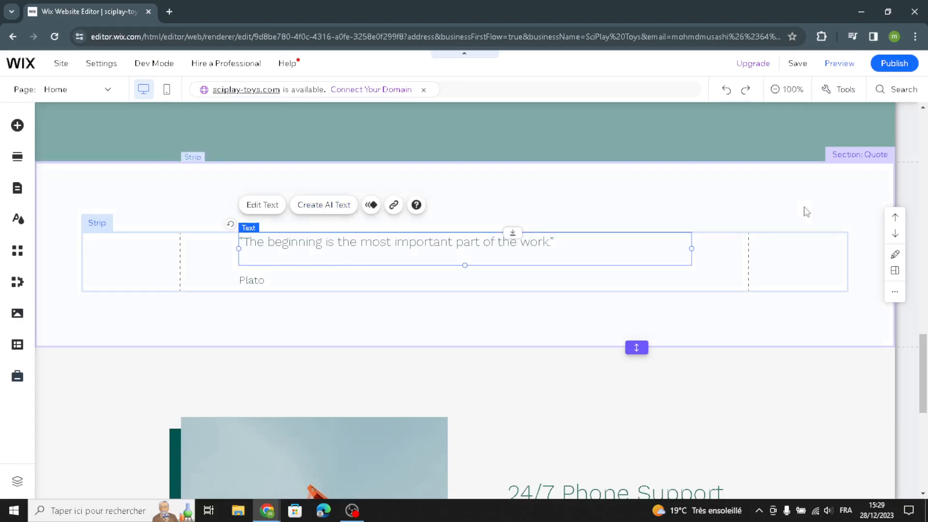
pyautogui.click(638, 196)
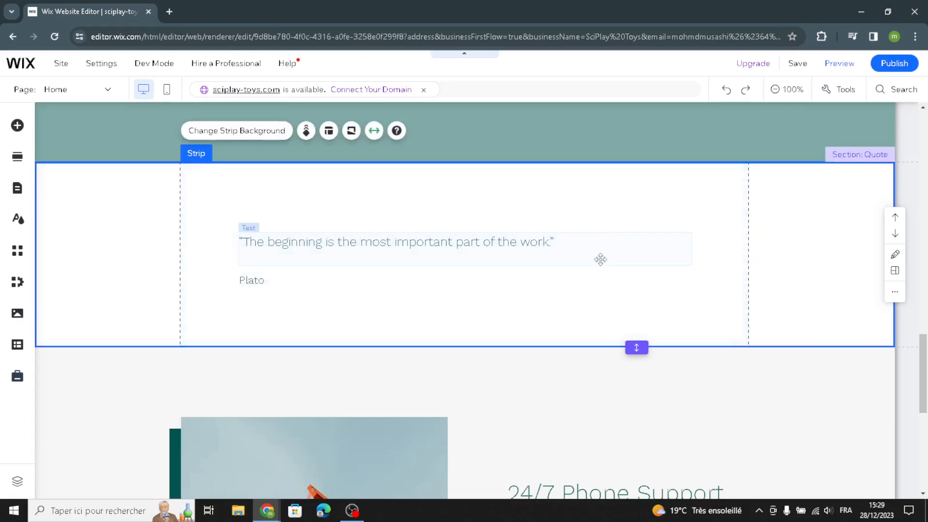
pyautogui.scroll(-3, 580, 284)
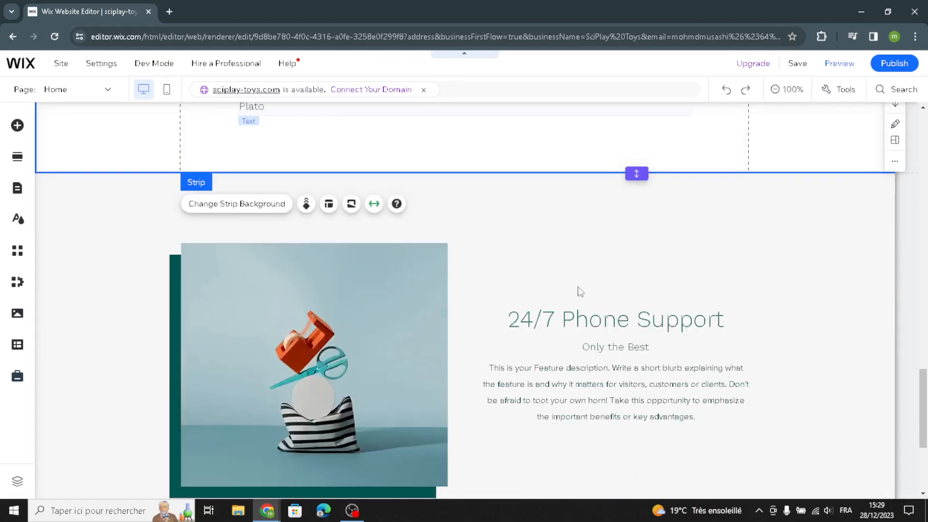
pyautogui.scroll(-2, 547, 375)
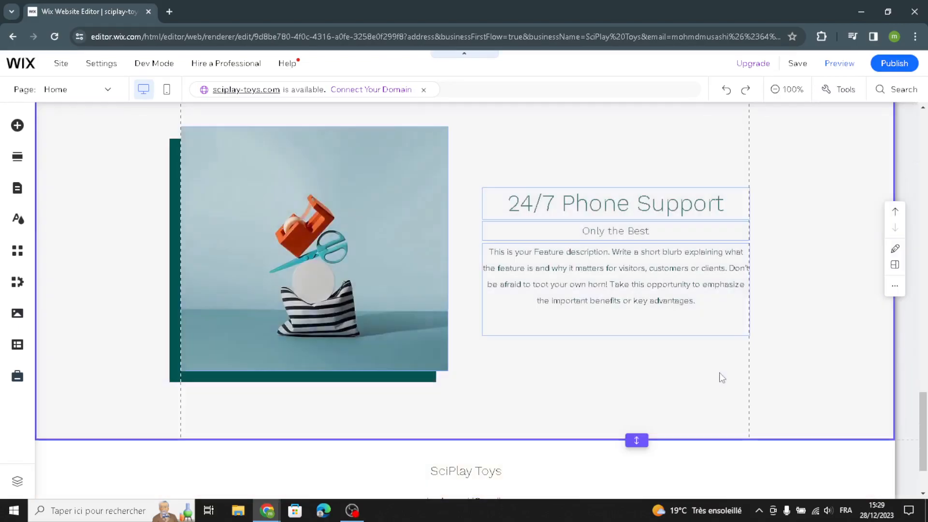
pyautogui.scroll(1, 836, 341)
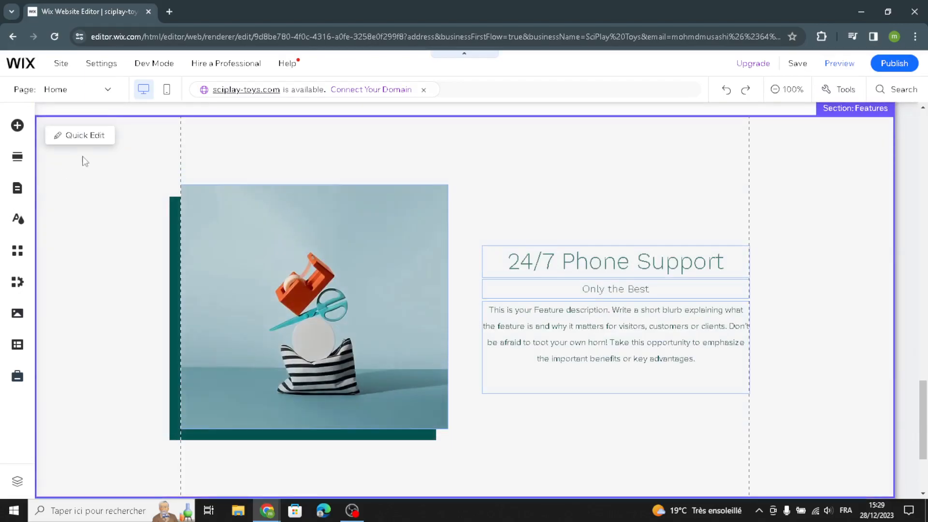
pyautogui.click(85, 136)
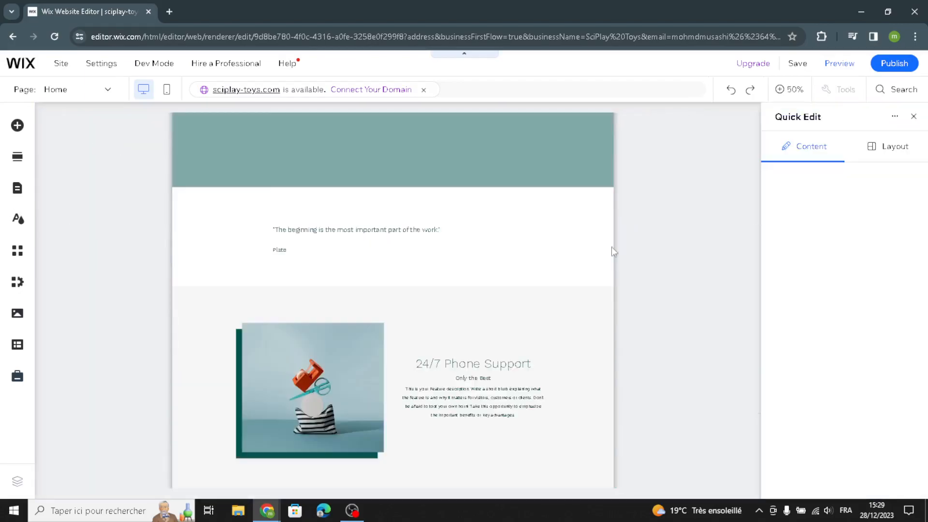
pyautogui.click(914, 117)
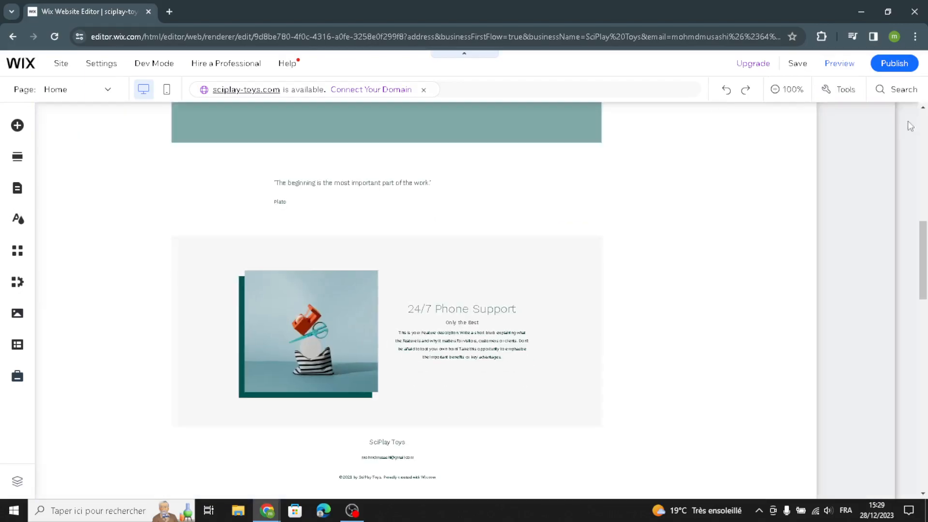
pyautogui.click(489, 192)
pyautogui.click(483, 187)
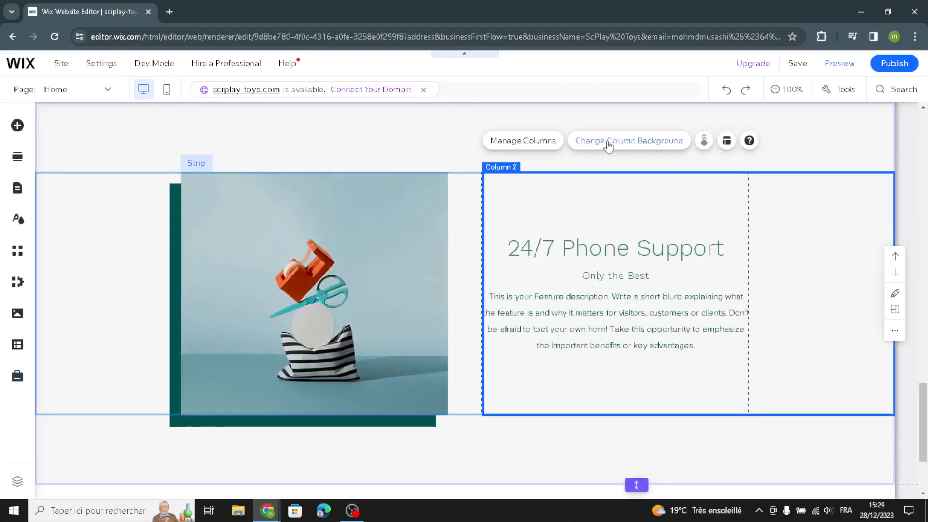
pyautogui.click(628, 140)
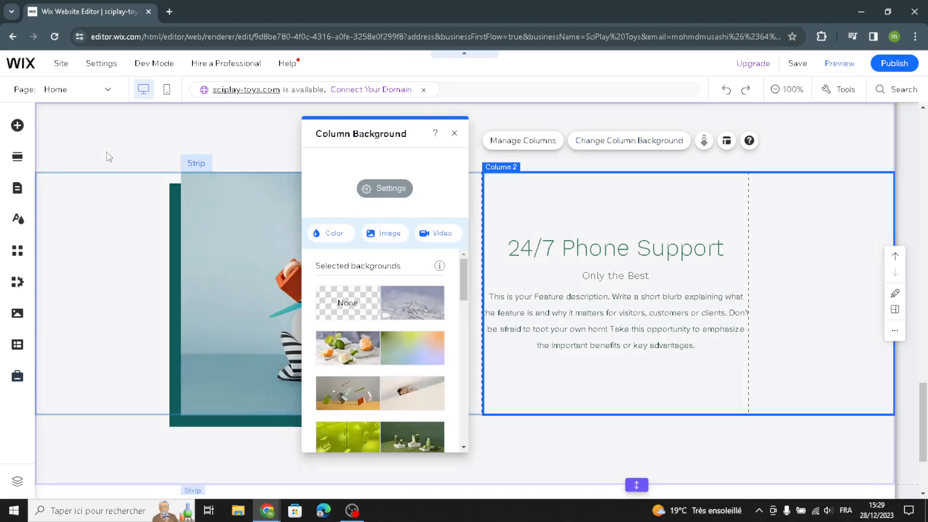
# Set the strip background of the 24/7 Phone Support section to the light teal theme color #80AAA8
pyautogui.click(124, 189)
pyautogui.click(140, 125)
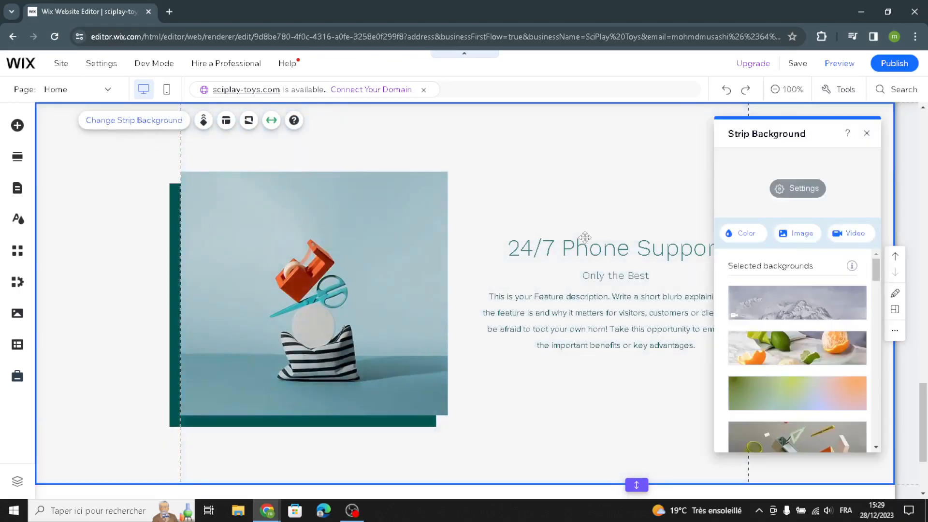
pyautogui.click(761, 240)
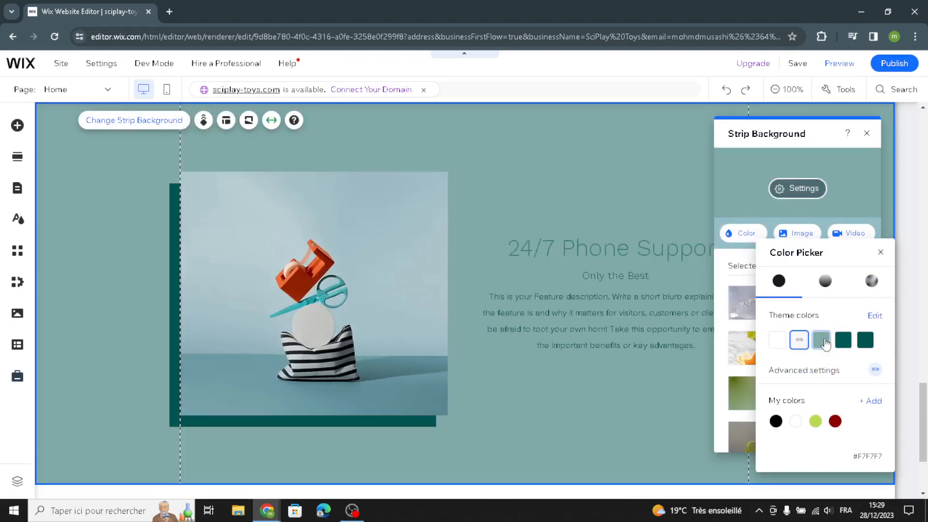
pyautogui.click(823, 342)
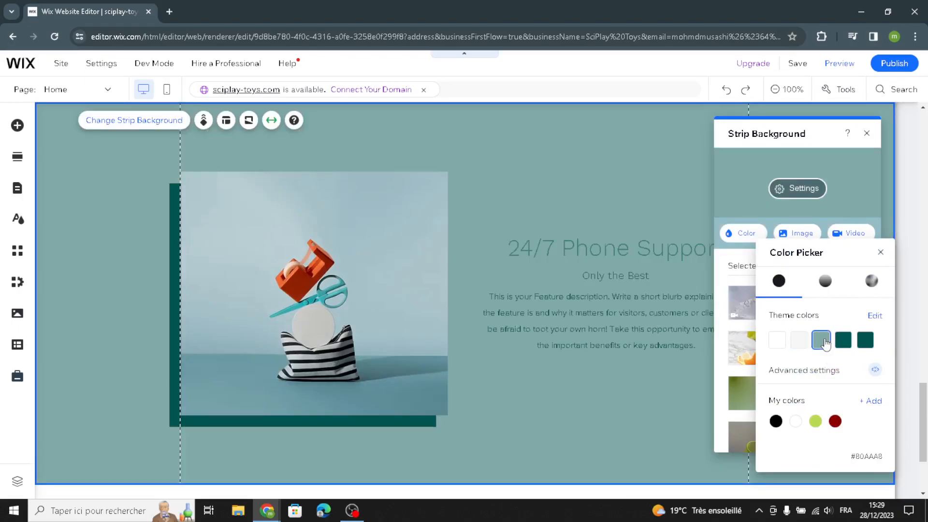
pyautogui.click(493, 176)
# Replace the image beside 24/7 Phone Support with the Media from Wix photo of a child with abacuses, searching for "educational toys"
pyautogui.click(219, 178)
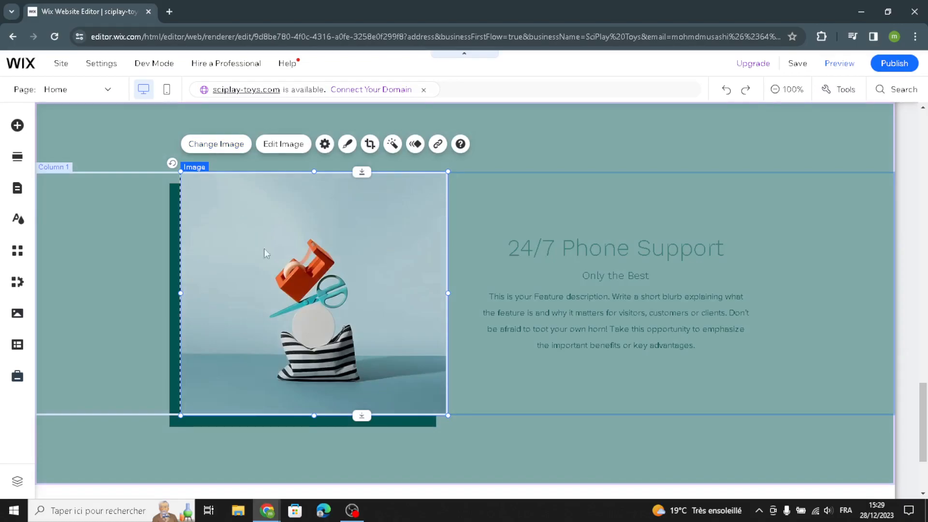
pyautogui.doubleClick(277, 388)
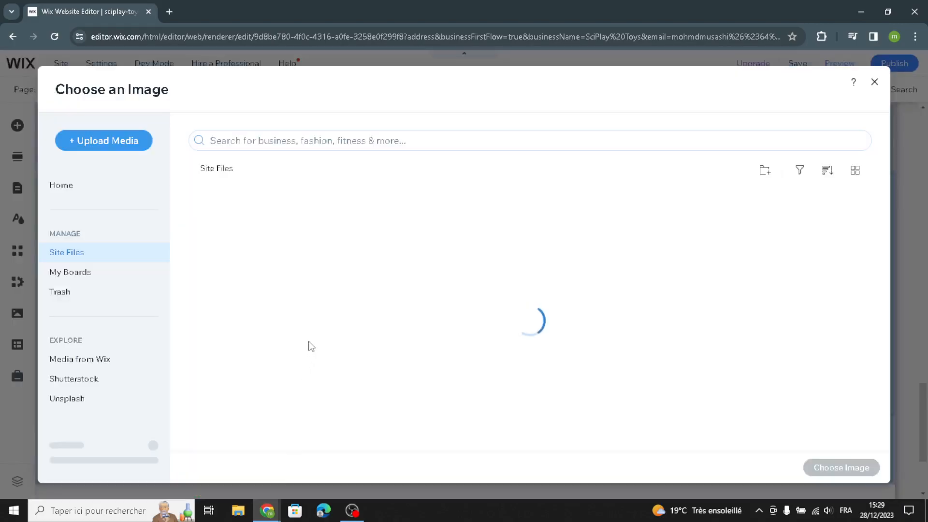
pyautogui.write('eduu')
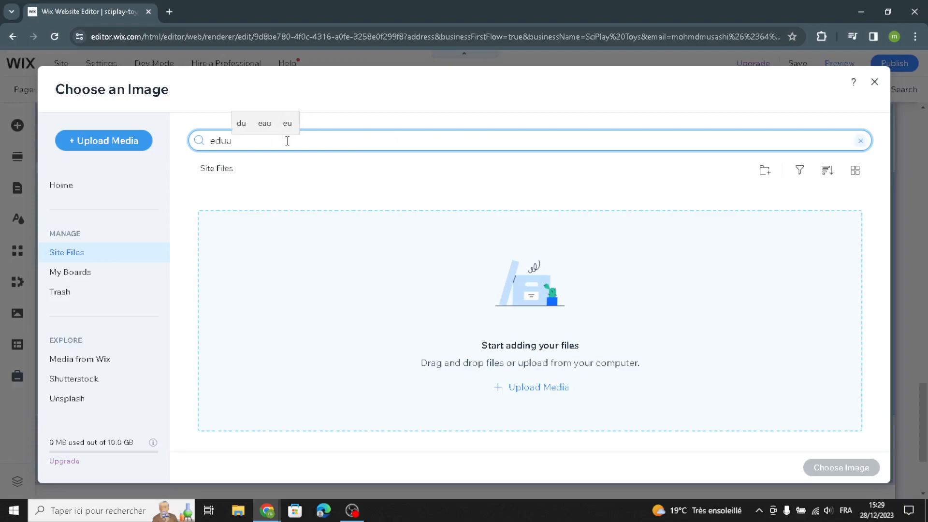
pyautogui.press('BackSpace')
pyautogui.write('c')
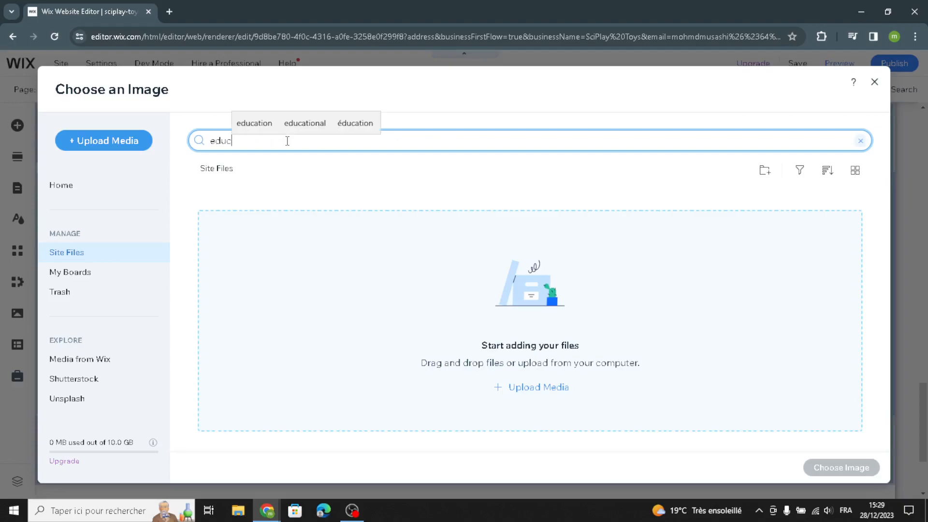
pyautogui.write('atio')
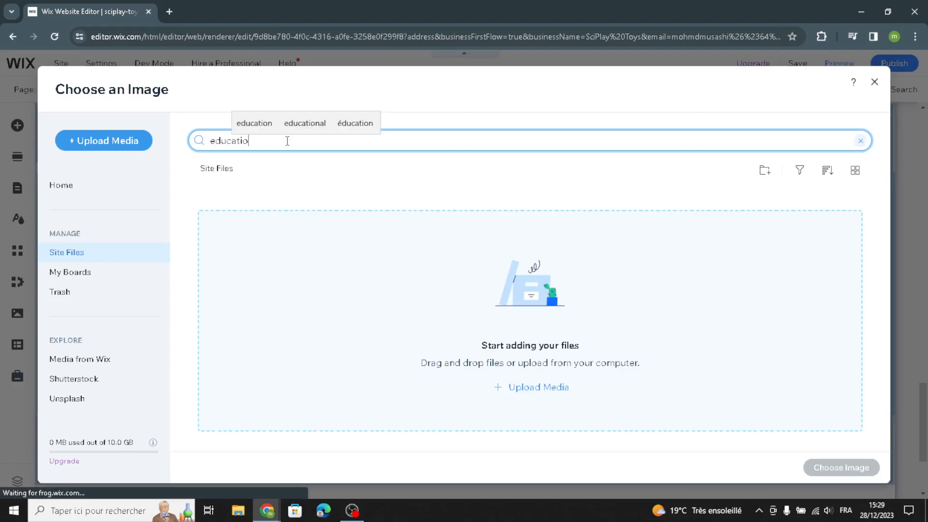
pyautogui.write('nal toys')
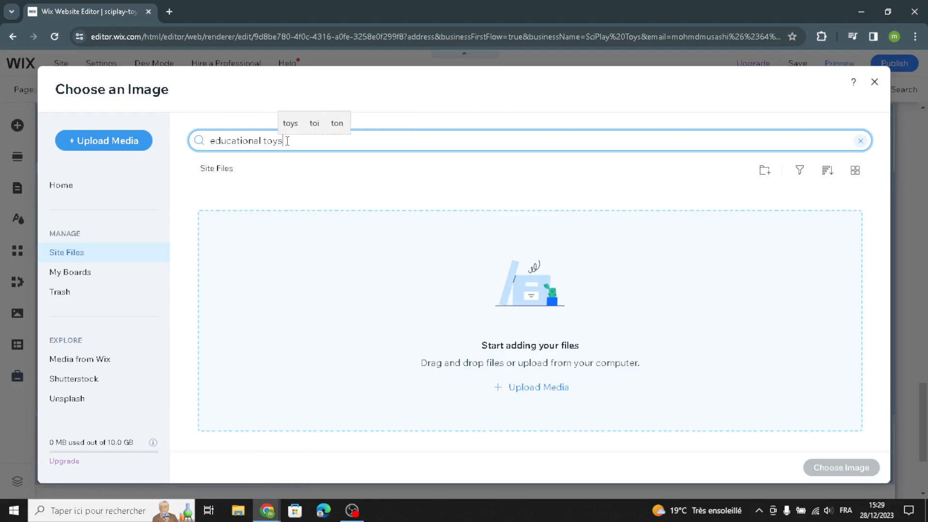
pyautogui.press('Return')
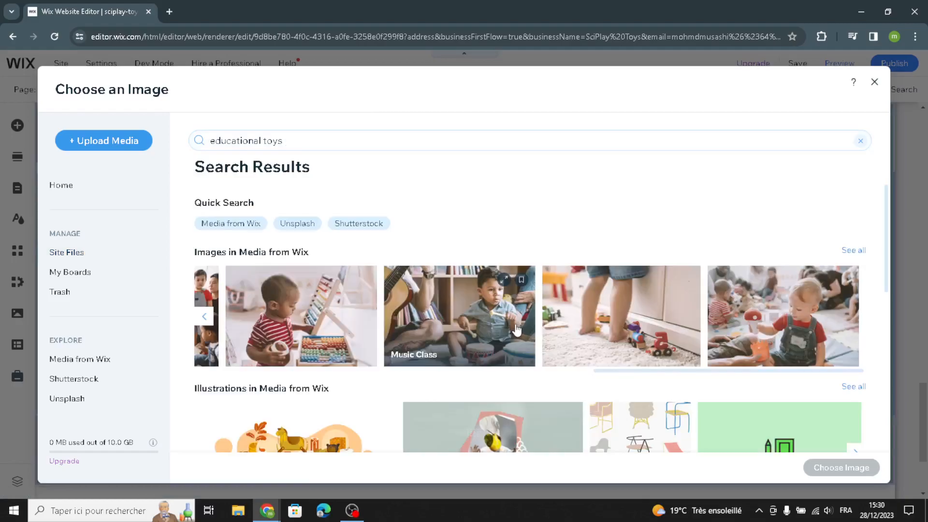
pyautogui.click(216, 326)
pyautogui.click(294, 334)
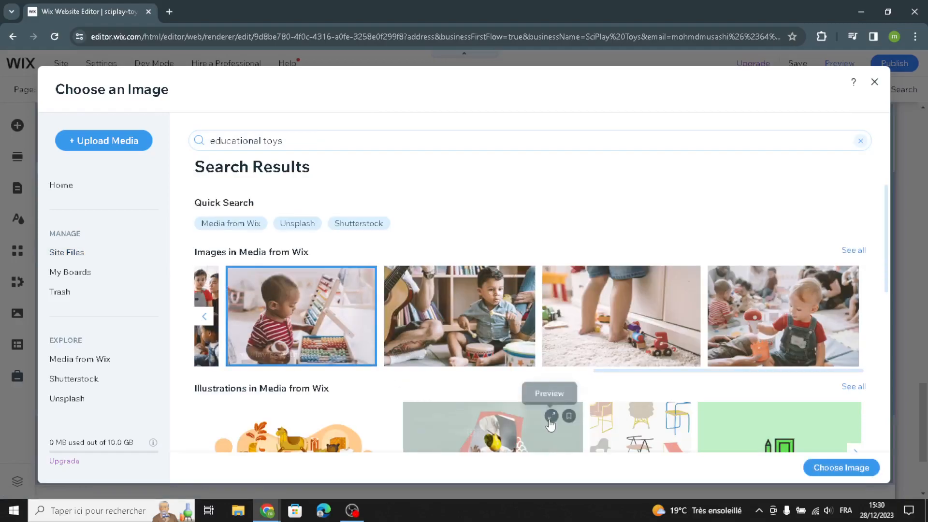
pyautogui.click(834, 479)
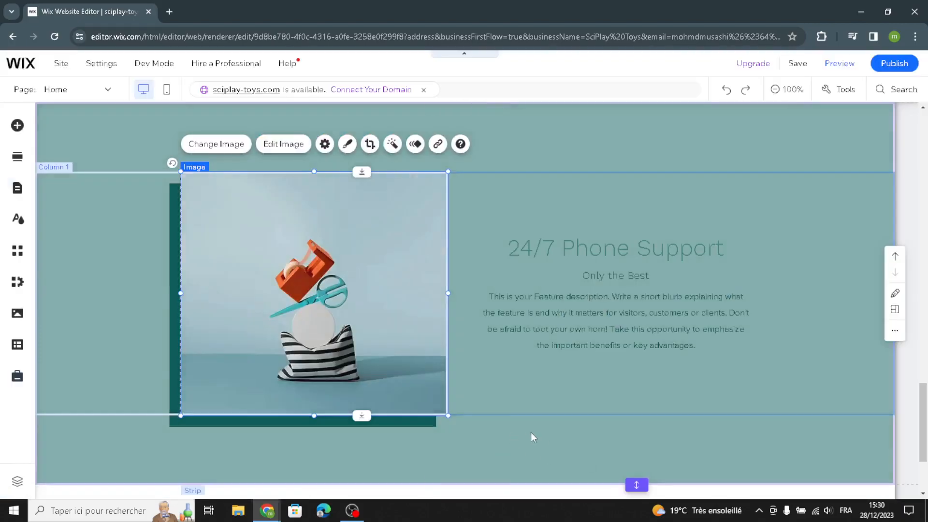
# Look over the homepage footer below the 24/7 Phone Support section
pyautogui.scroll(-1, 546, 432)
pyautogui.scroll(-1, 548, 436)
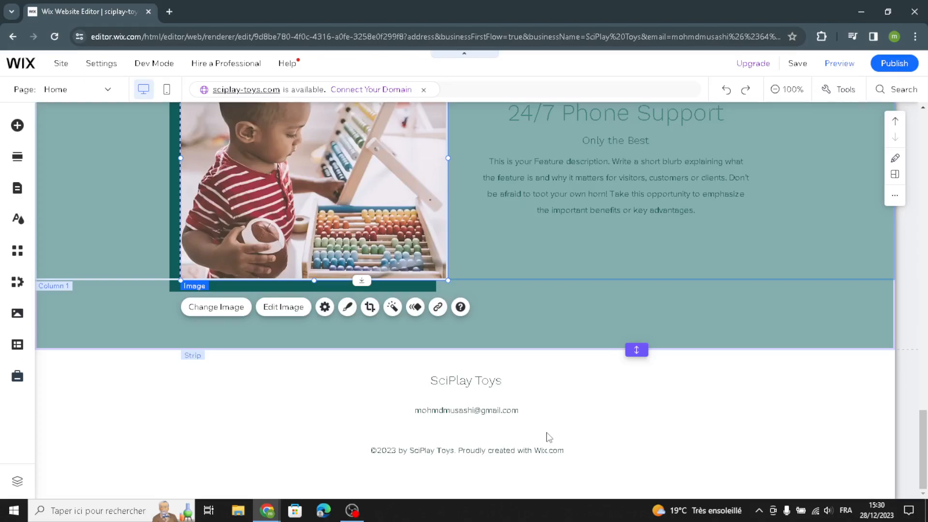
pyautogui.click(285, 446)
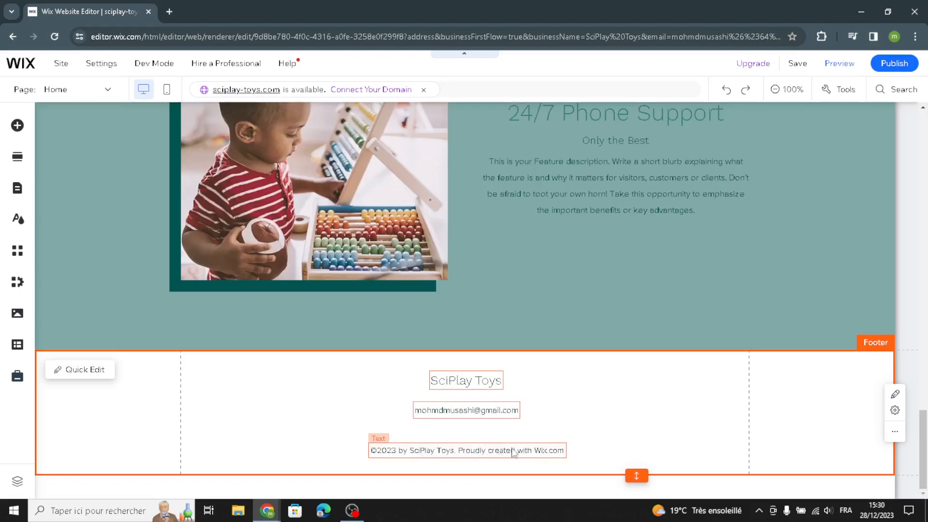
# Publish the site with the latest homepage changes and close the publication confirmation
pyautogui.scroll(5, 591, 396)
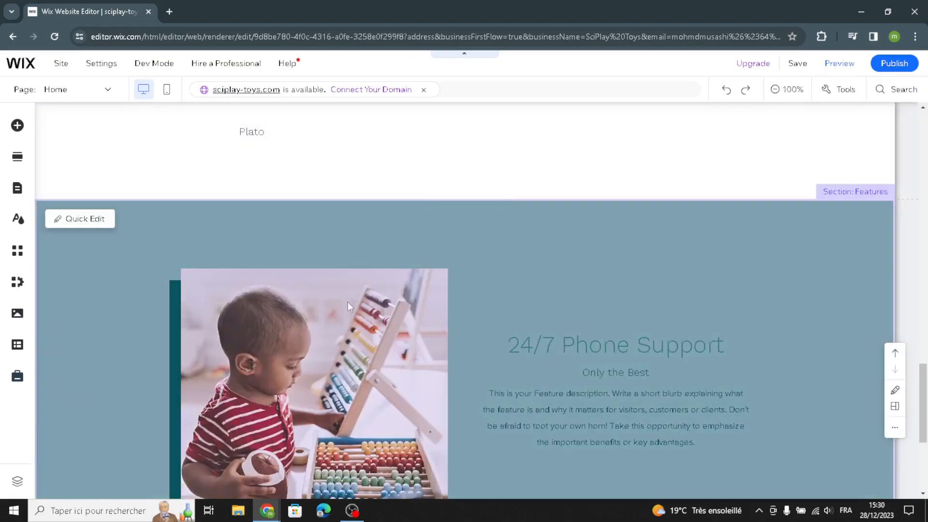
pyautogui.moveTo(752, 64)
pyautogui.scroll(15, 453, 254)
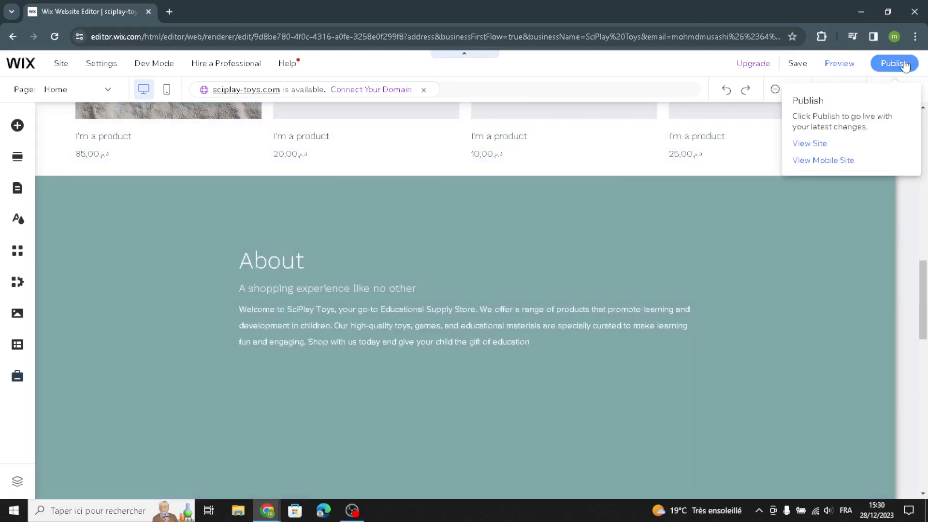
pyautogui.click(905, 65)
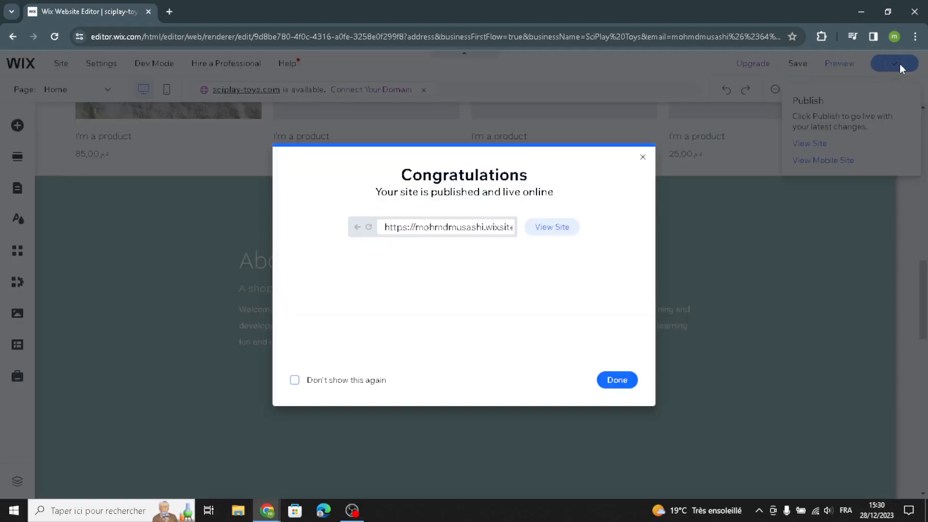
pyautogui.click(642, 157)
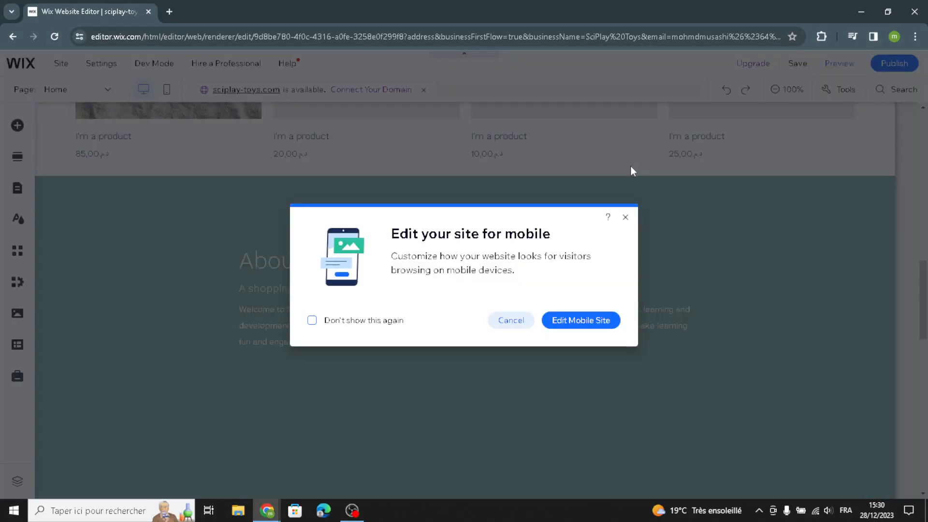